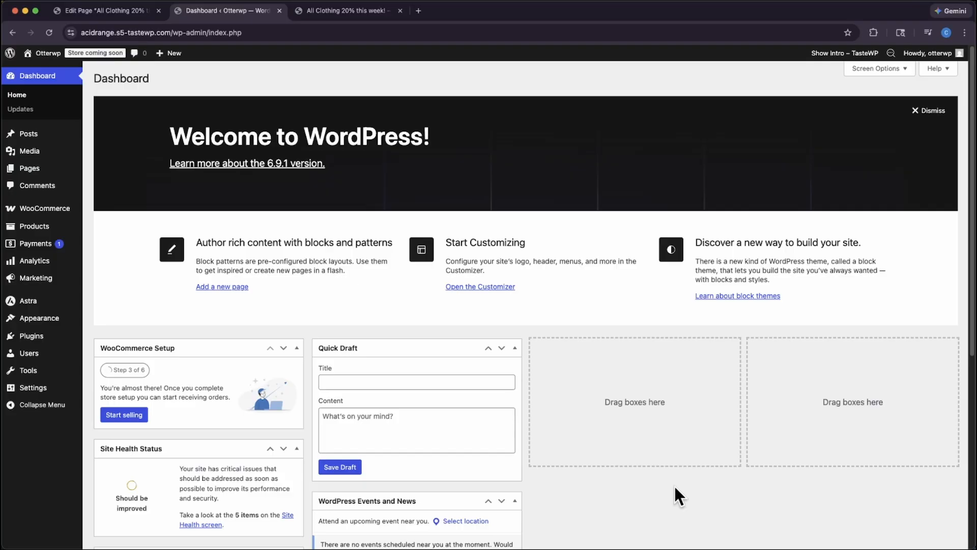
Open the full product list and filter it to the Clothing category
mouse_move(46, 228)
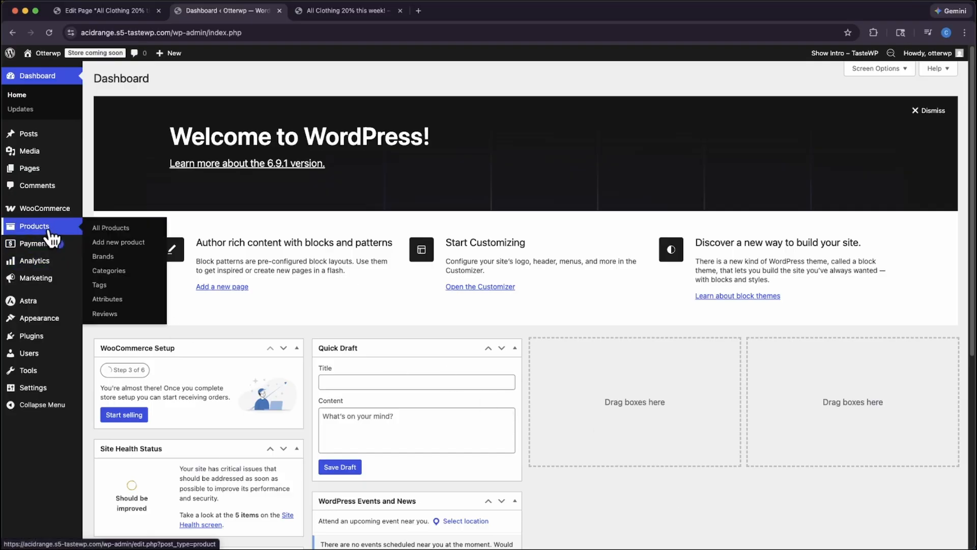
left_click(101, 230)
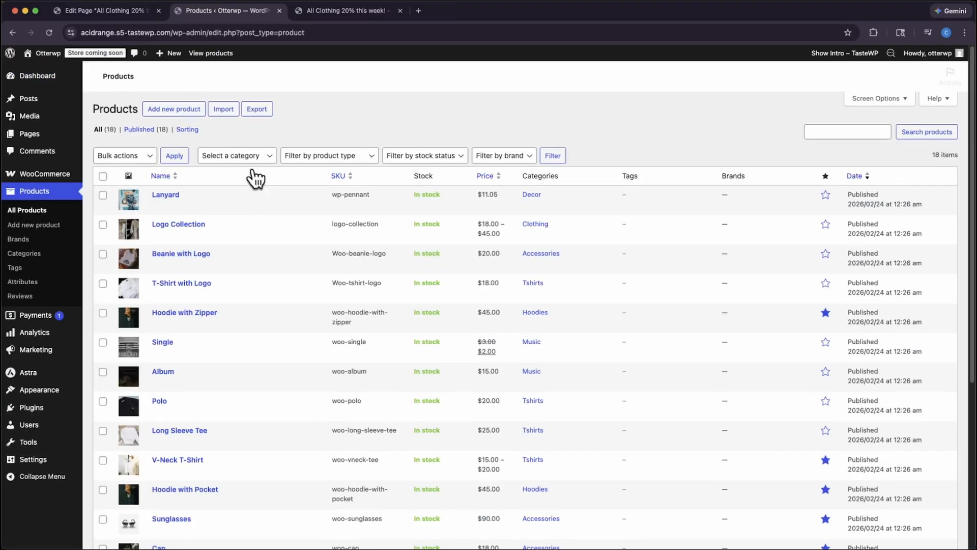
left_click(260, 158)
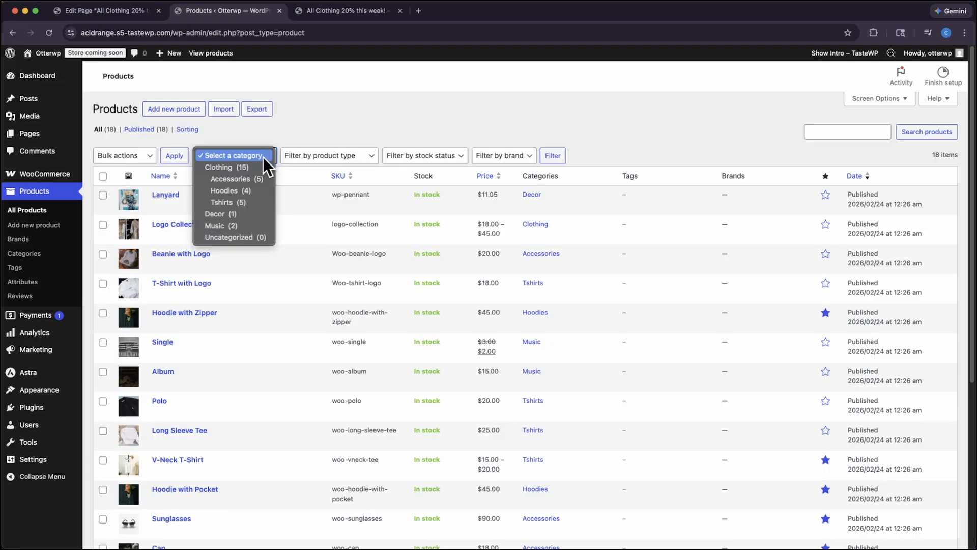
left_click(255, 164)
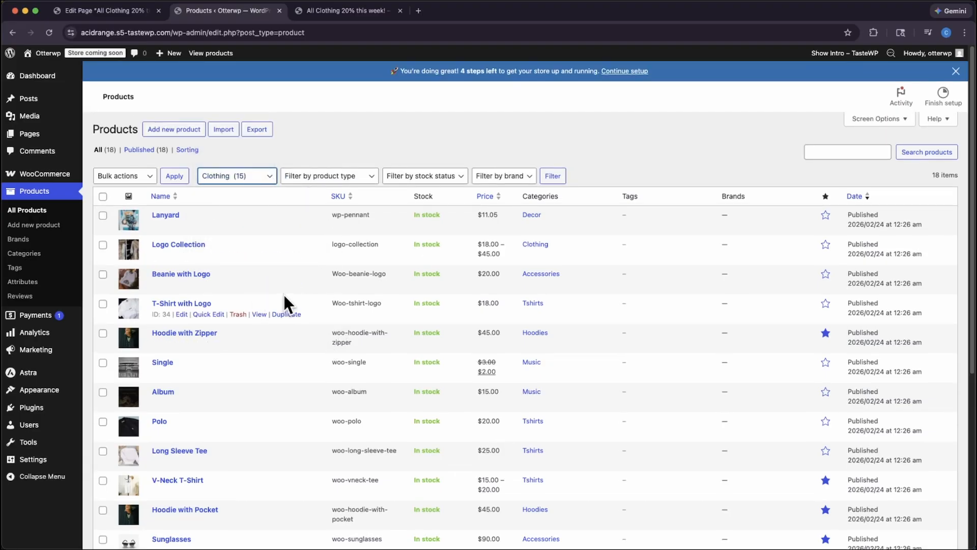
left_click(553, 177)
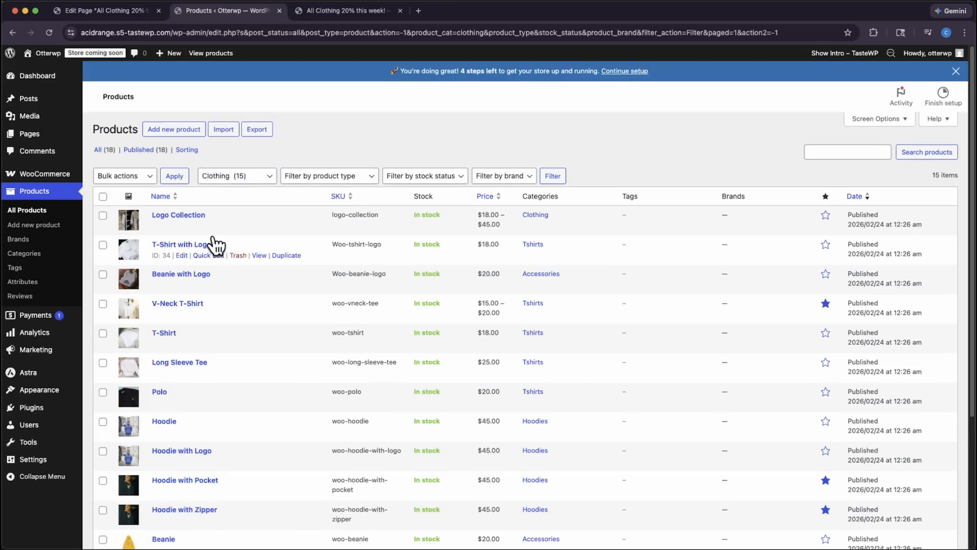
Open Quick Edit for the T-Shirt with Logo product and examine its sale price option
left_click(215, 256)
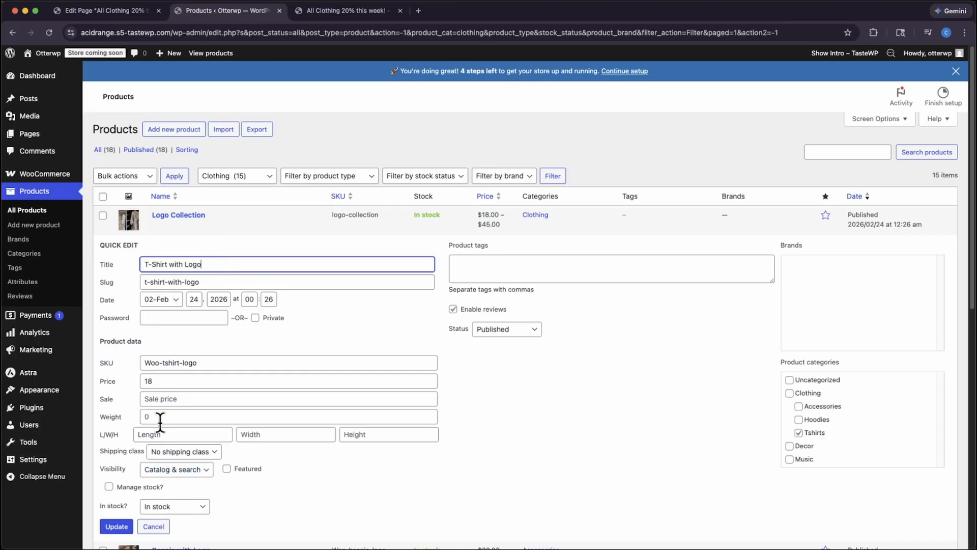
left_click(200, 399)
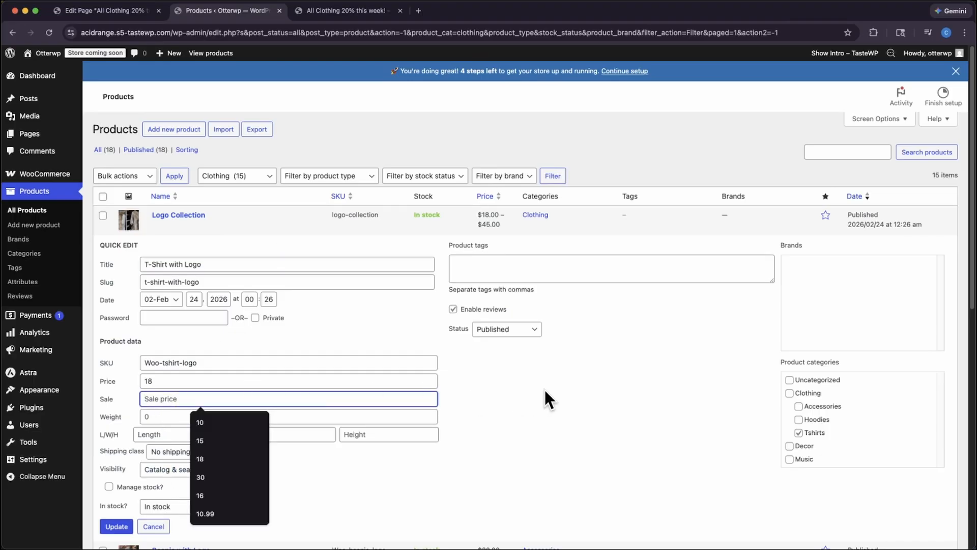
scroll(543, 399, "down", 3)
scroll(310, 371, "up", 3)
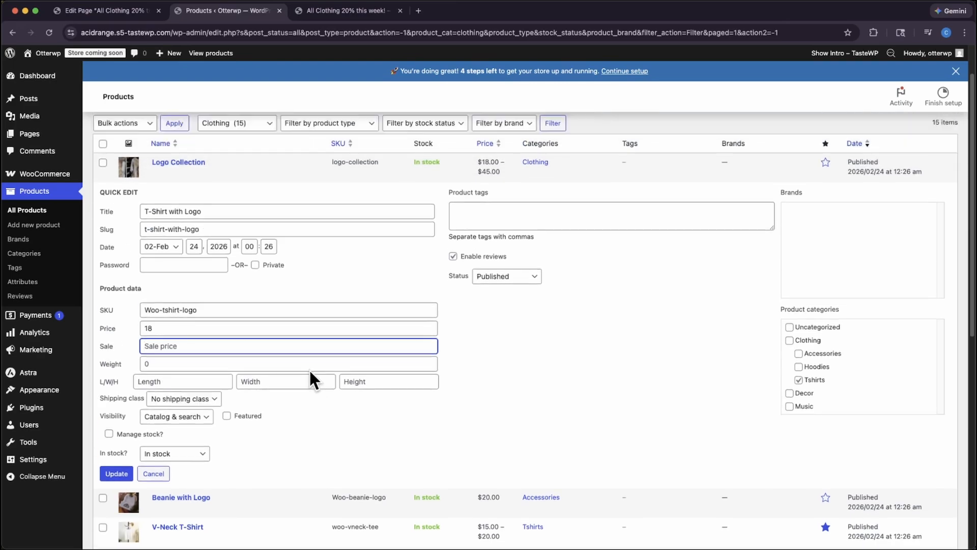
scroll(188, 313, "down", 3)
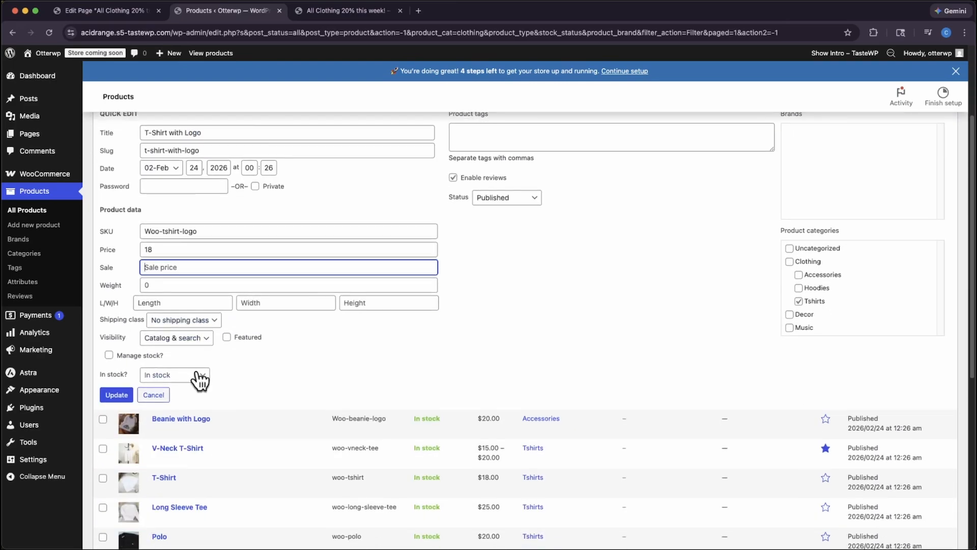
Open the Beanie with Logo product and set its scheduled sale price start date to 2026-02-23
left_click(193, 419)
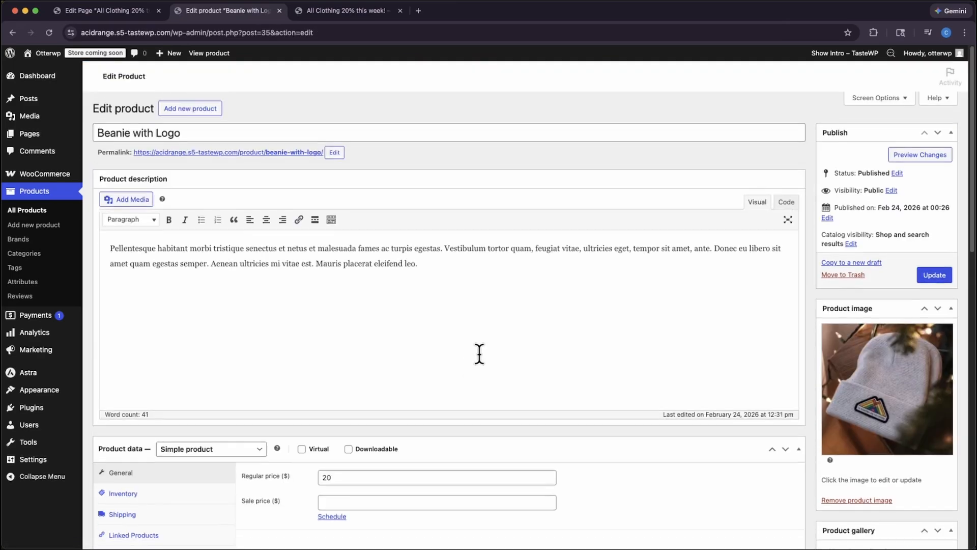
scroll(478, 352, "down", 5)
left_click(336, 243)
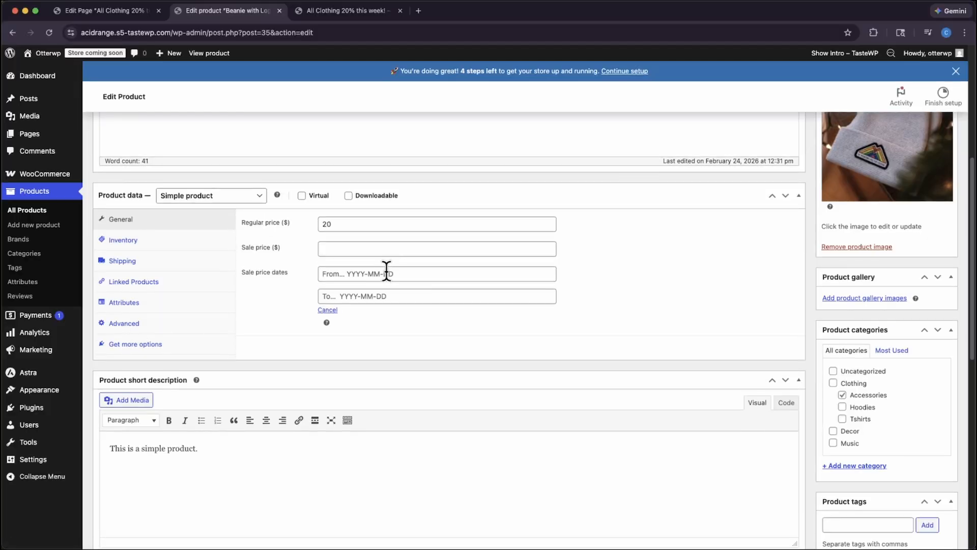
left_click(385, 274)
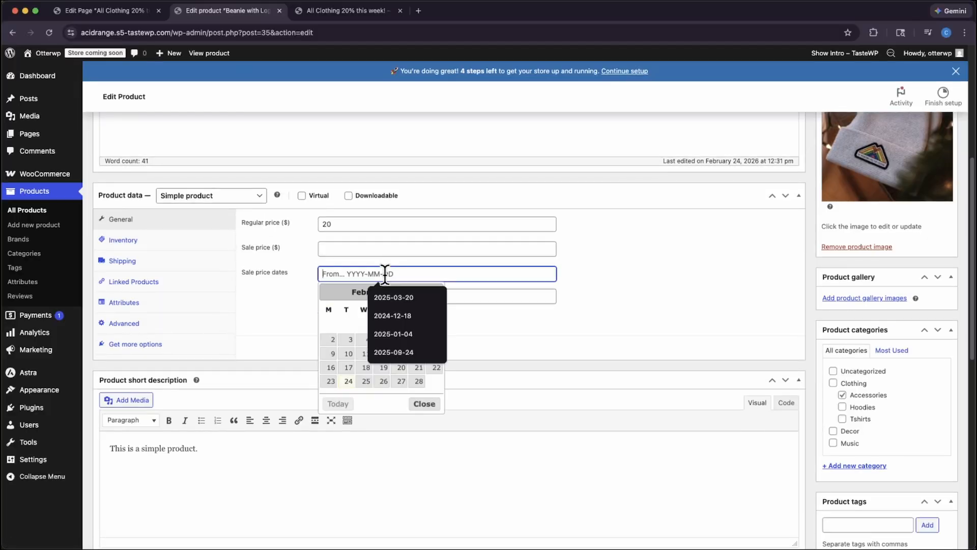
left_click(330, 382)
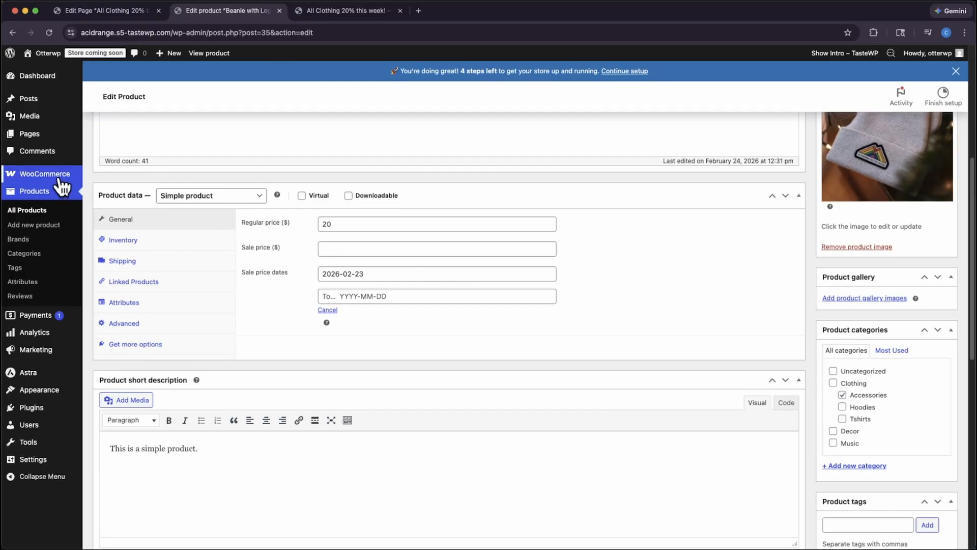
Open the Sale Scheduler and create a new Simple discount on February 22, 2026
mouse_move(58, 177)
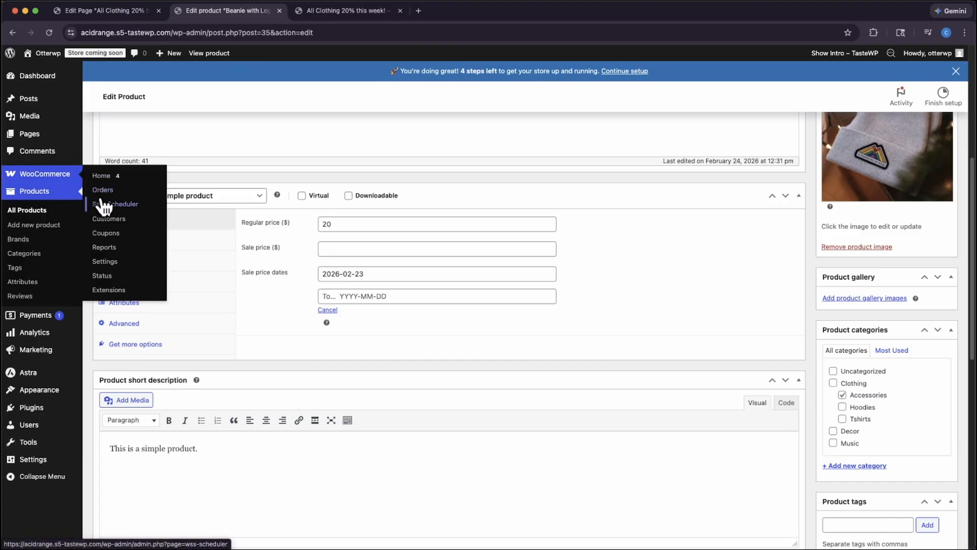
left_click(124, 206)
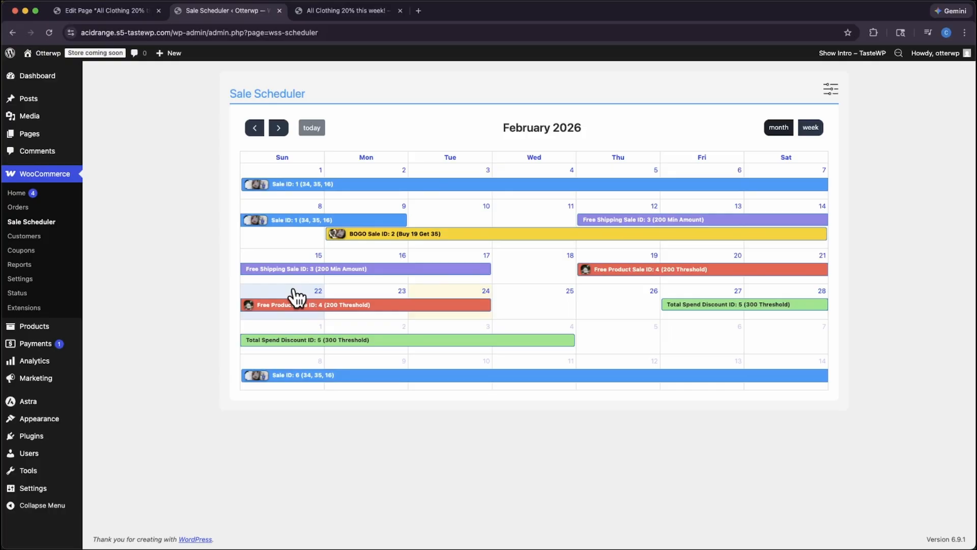
left_click(294, 298)
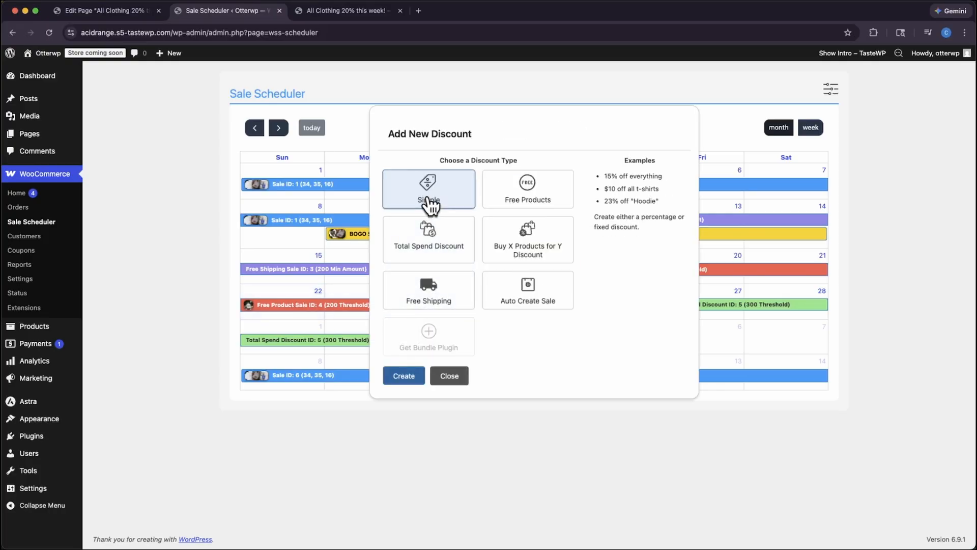
left_click(403, 376)
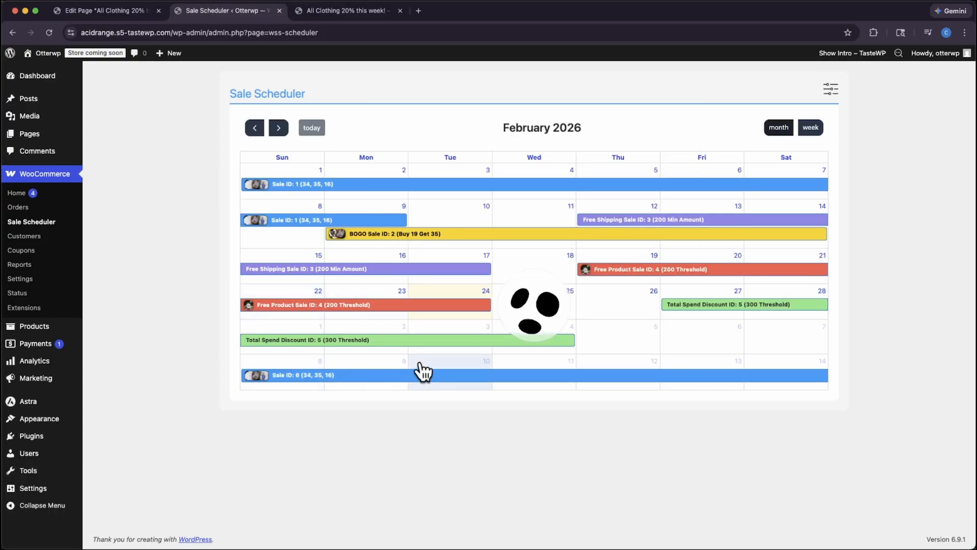
Search for "clo" and add all products from the Clothing category to the discount
left_click(437, 235)
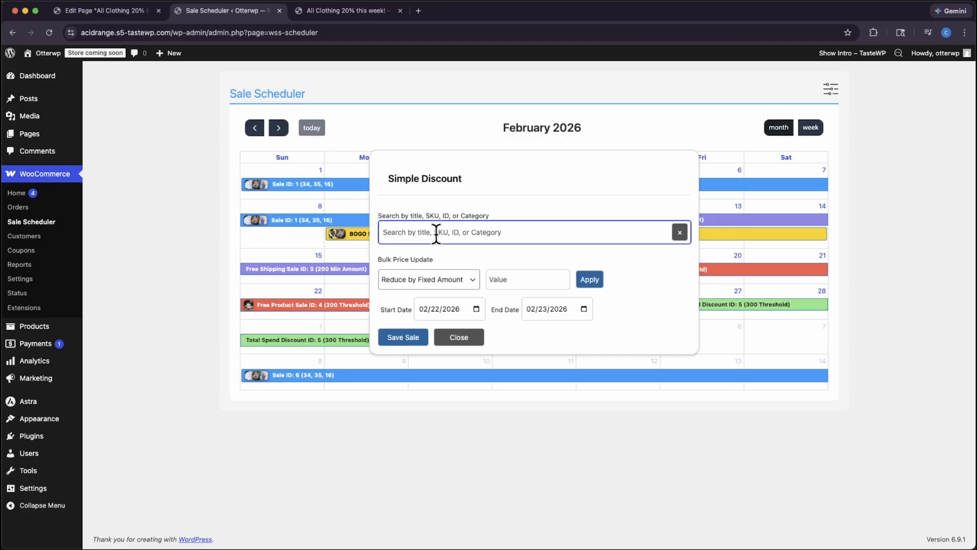
type("clo")
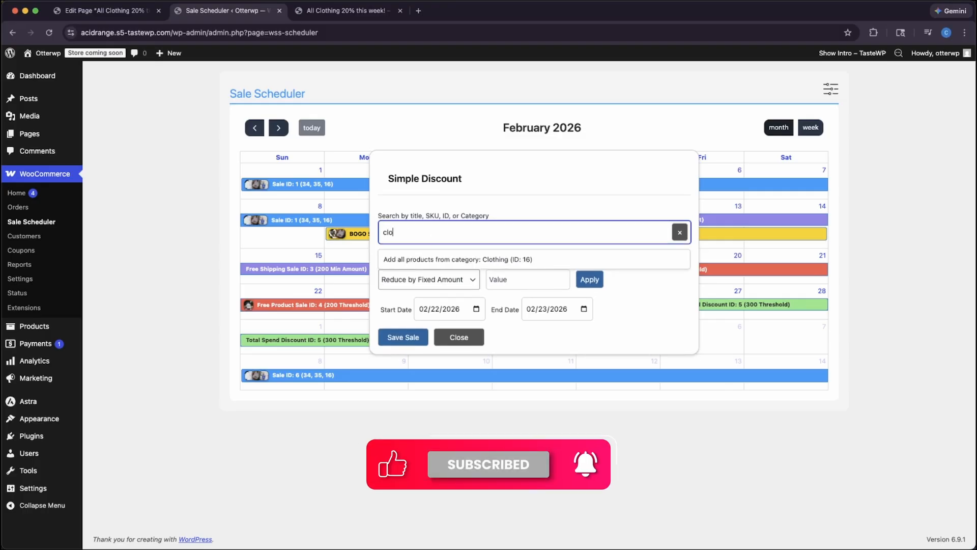
left_click(448, 260)
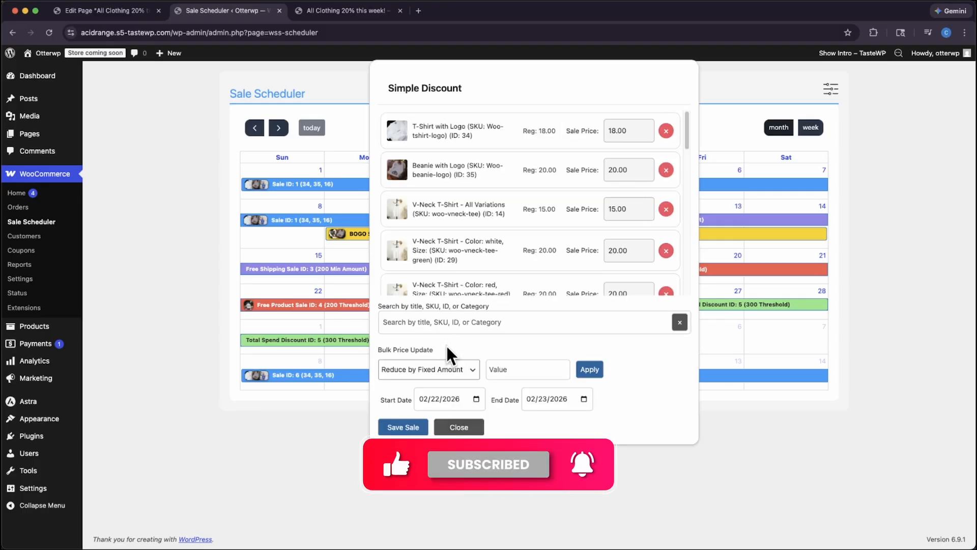
Apply a bulk Discount Percentage of 20 to the listed products and save the sale
left_click(472, 370)
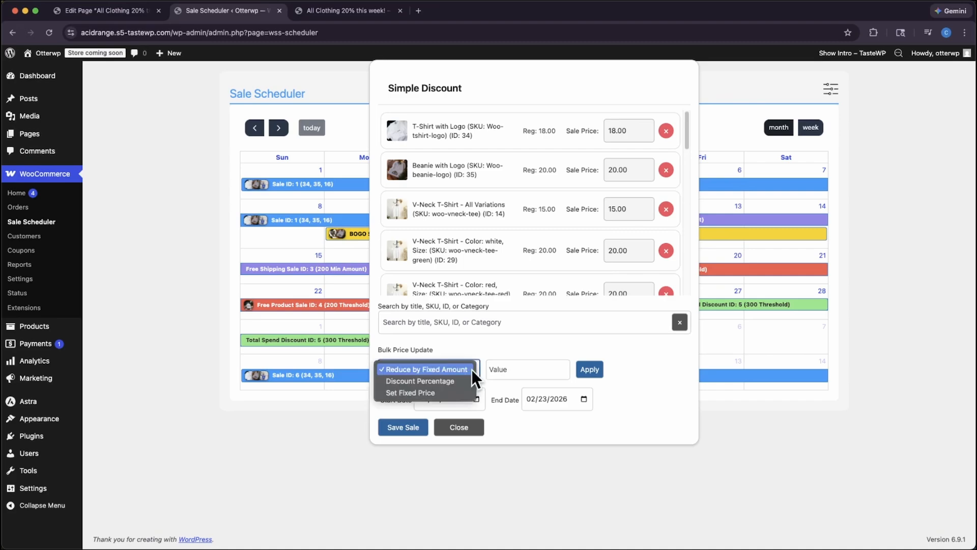
left_click(463, 380)
left_click(522, 368)
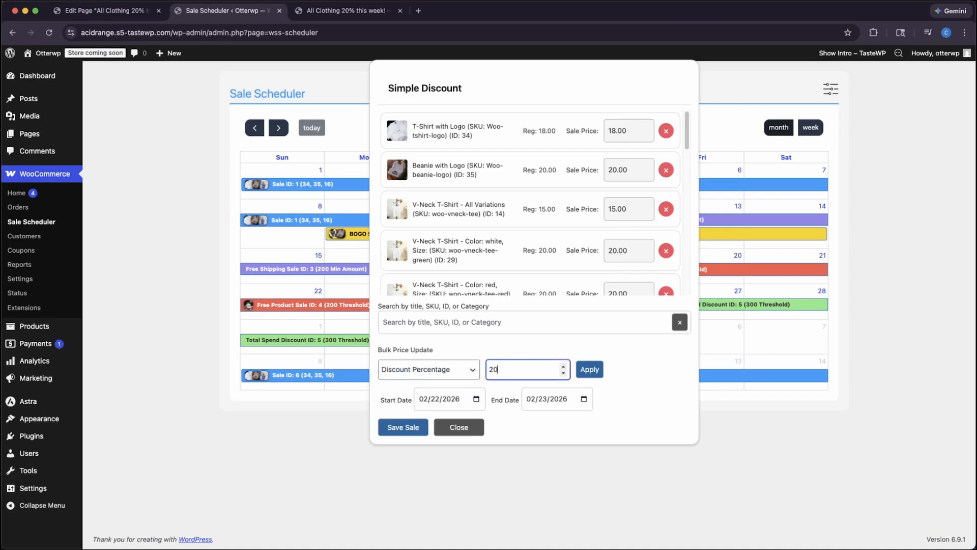
left_click(589, 371)
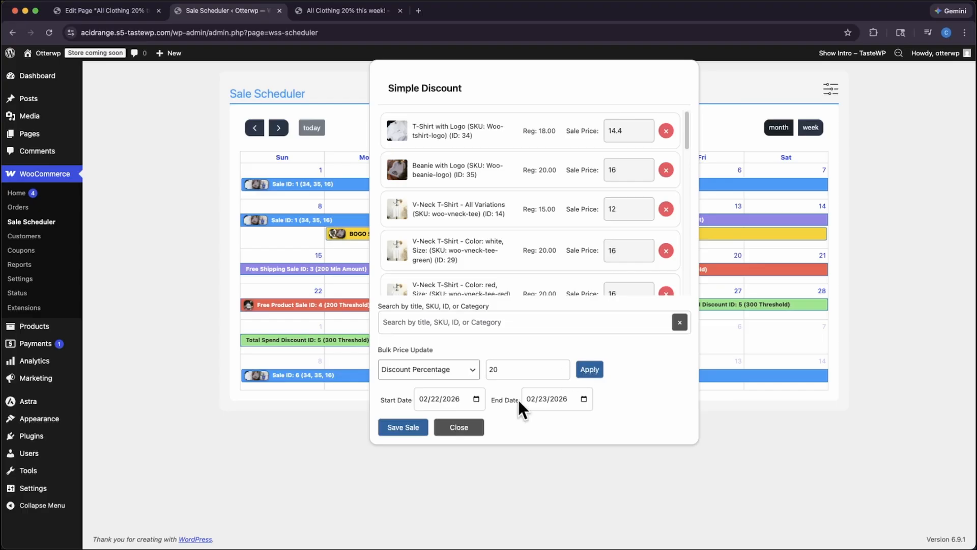
left_click(397, 428)
left_click(438, 432)
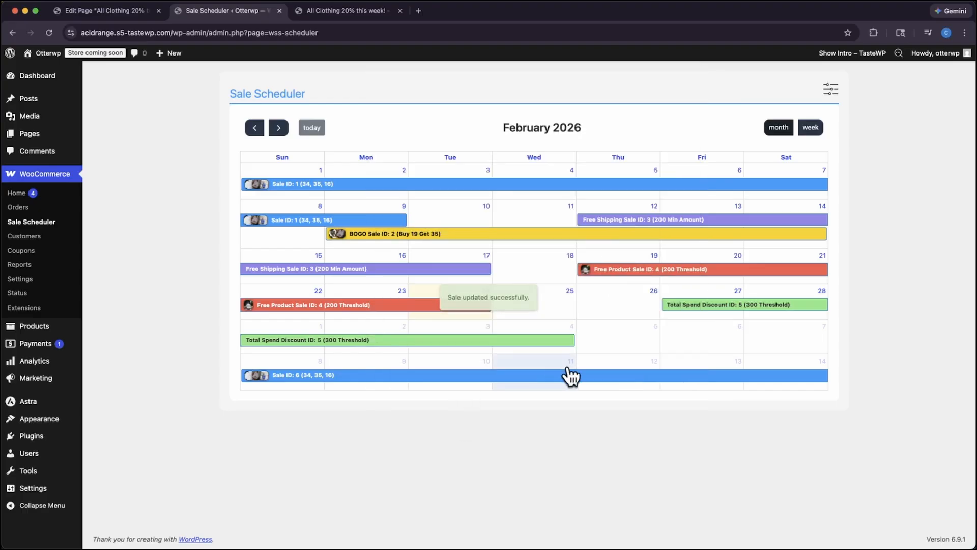
Extend the new clothing sale through February 28 on the calendar and copy its sale ID
left_click_drag(406, 327, 780, 340)
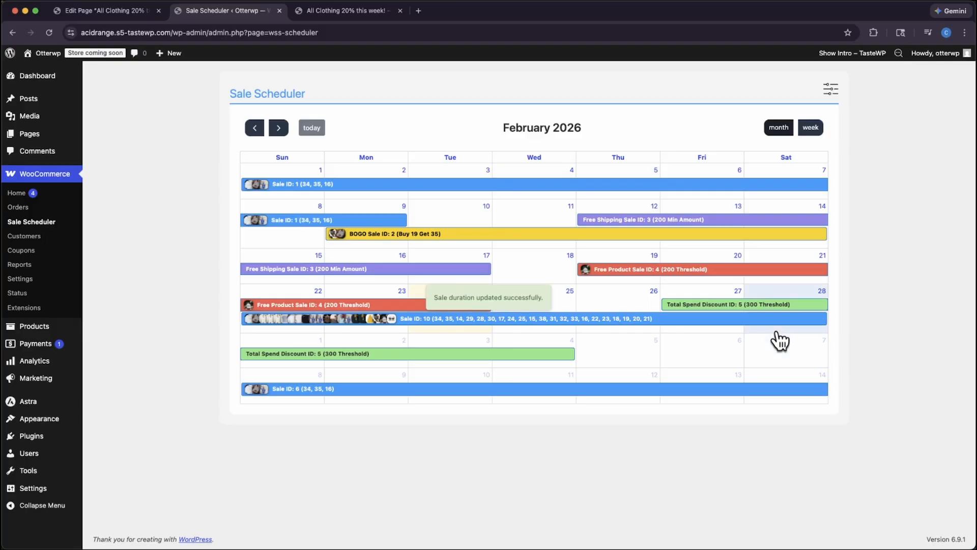
right_click(766, 320)
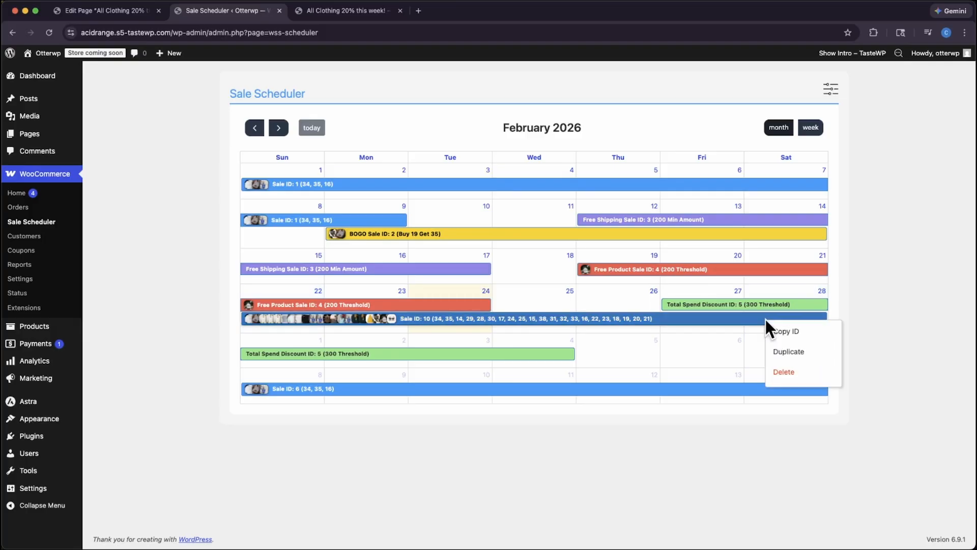
left_click(798, 338)
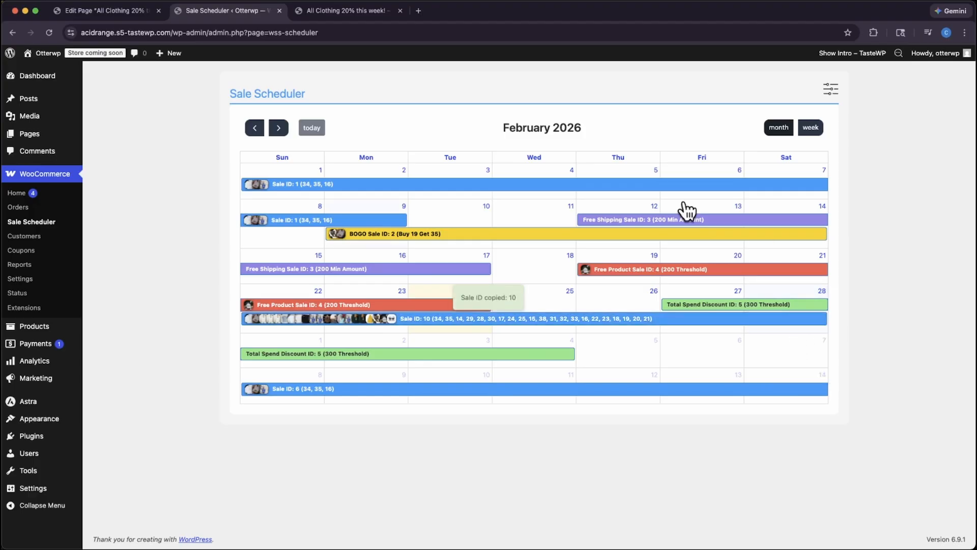
Paste the copied clothing sale into the March 2026 calendar starting on March 29
left_click(280, 128)
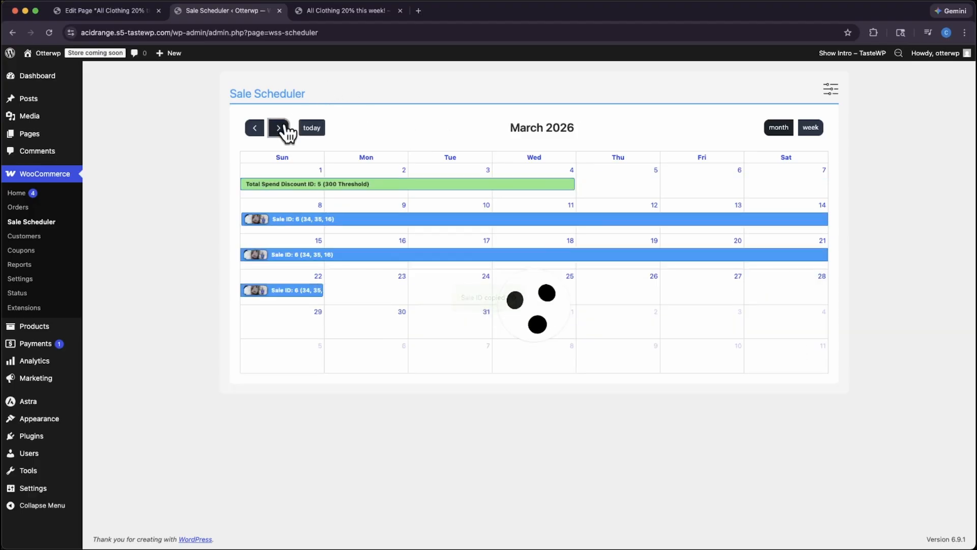
right_click(289, 313)
left_click(310, 323)
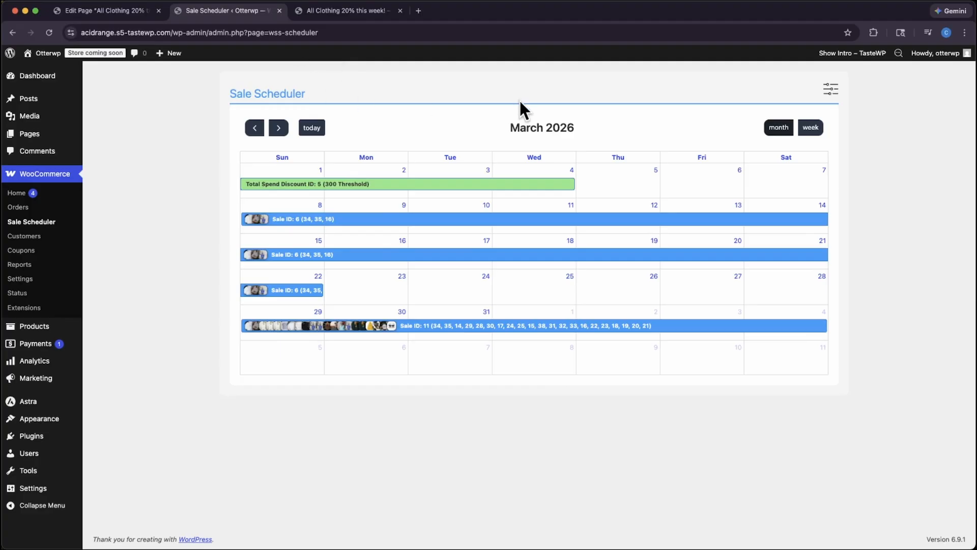
Open the "All Clothing 20% this week!" page for editing and insert a Group block with the single-container layout
left_click(45, 134)
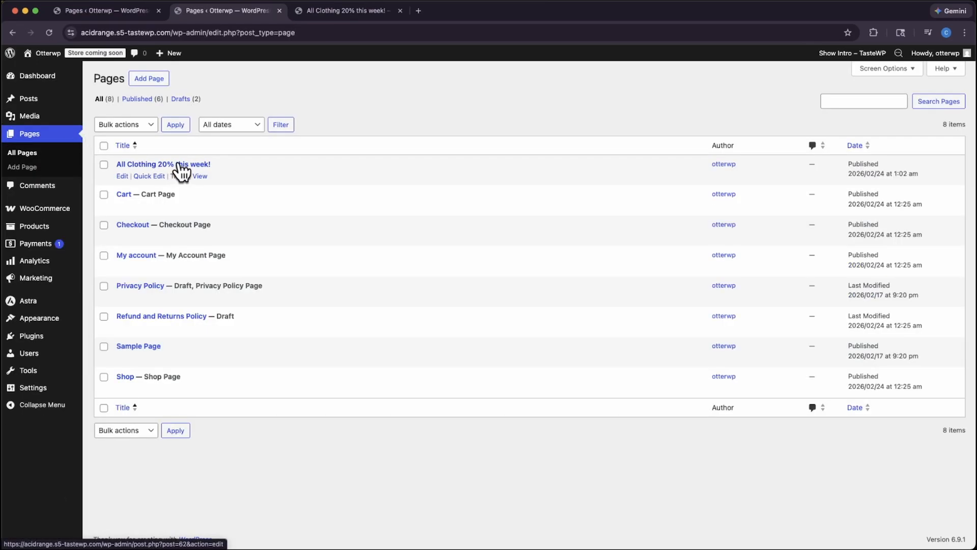
left_click(178, 164)
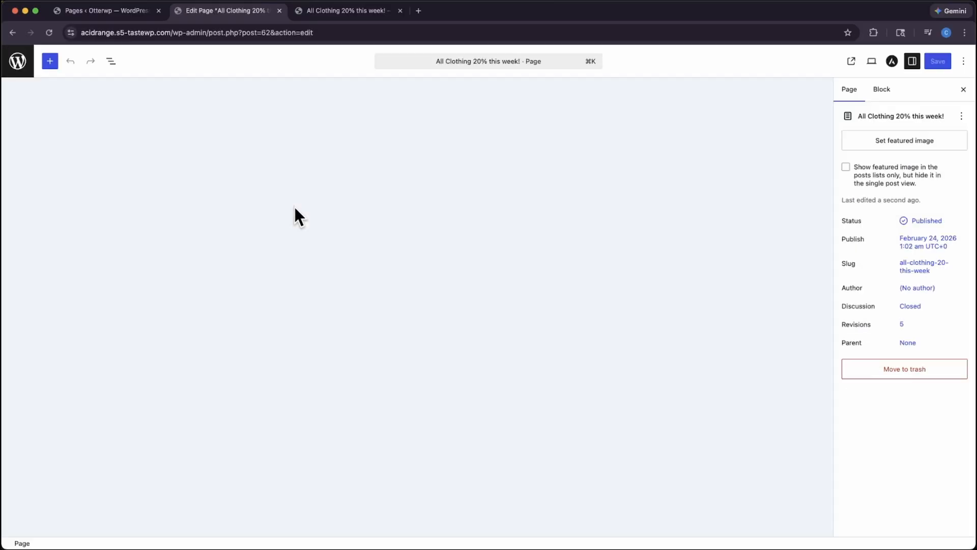
left_click(175, 162)
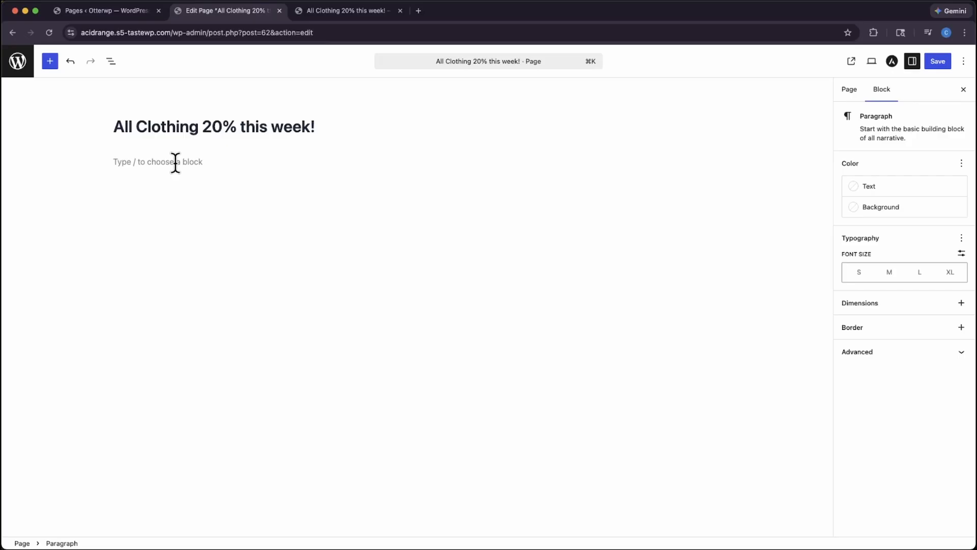
type("/g")
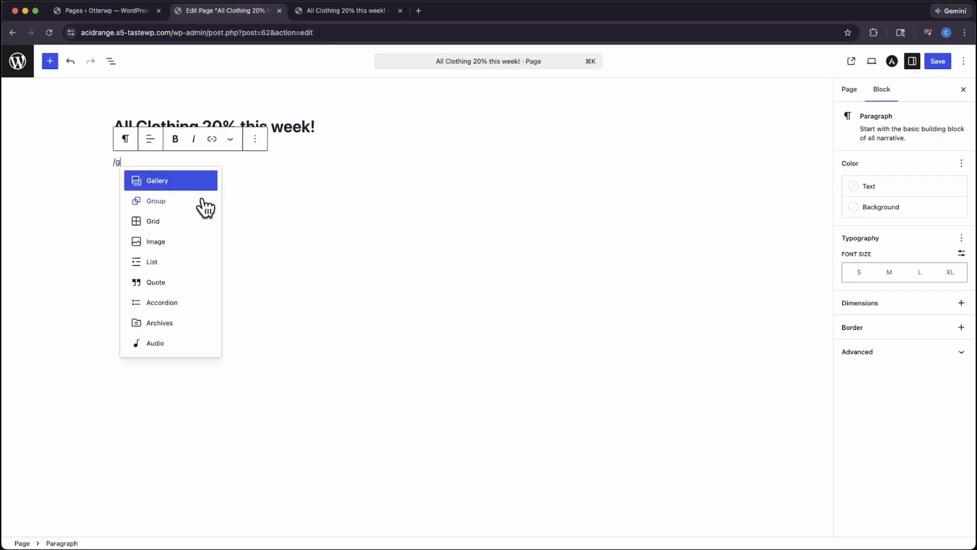
left_click(164, 202)
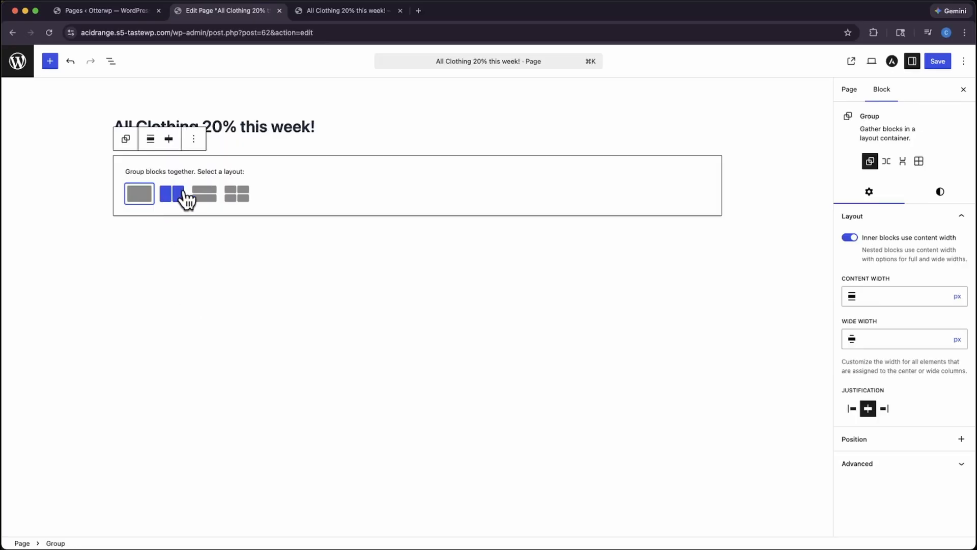
left_click(147, 198)
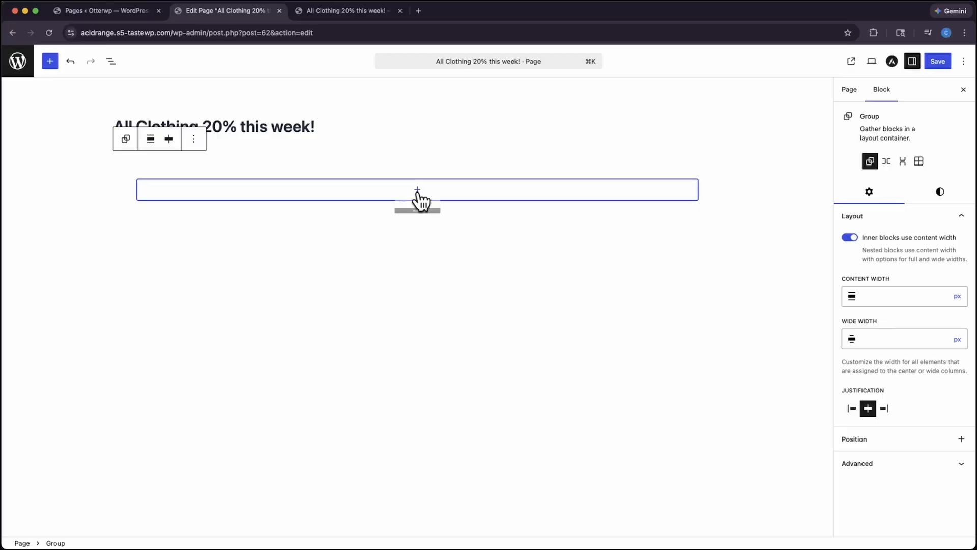
Insert a Product Collection block in the group as Products by Category and add the Clothing category
left_click(417, 194)
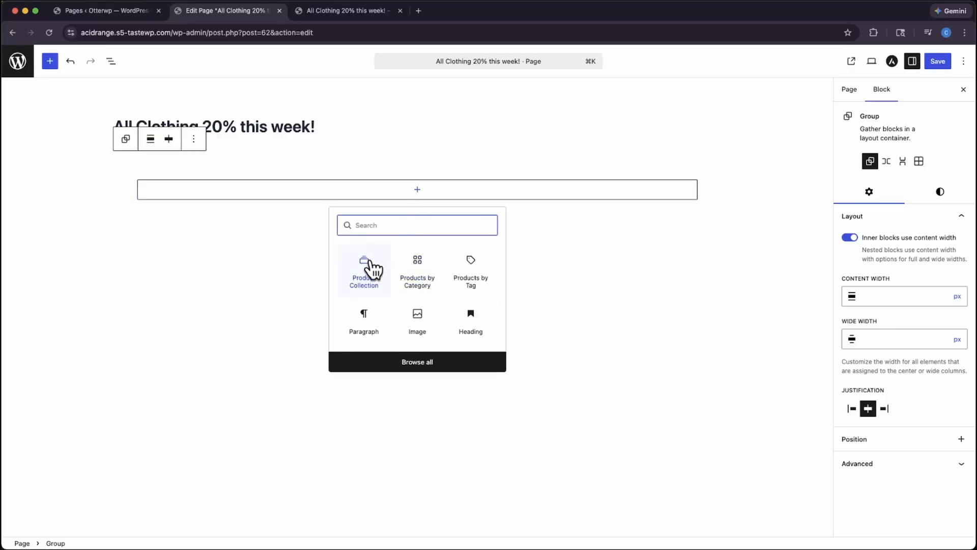
type("product co")
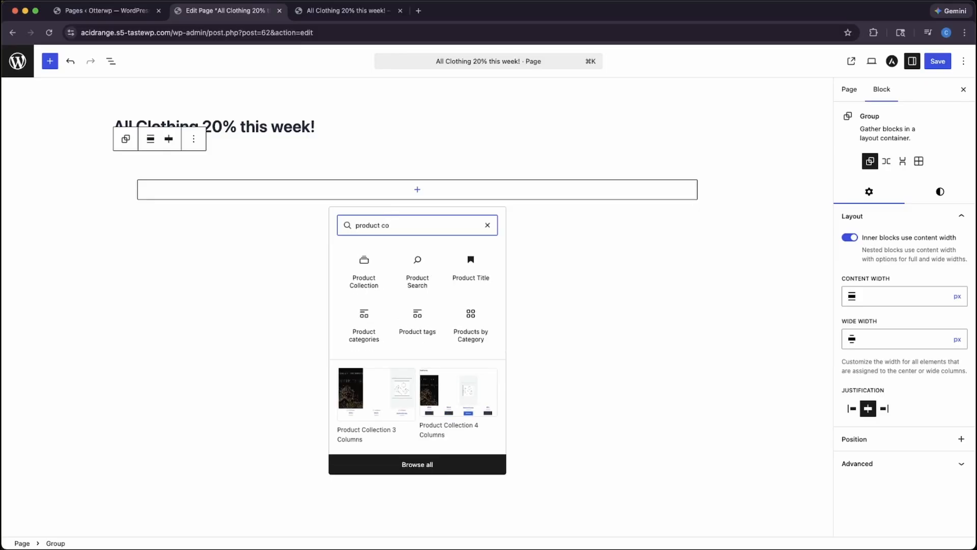
left_click(358, 275)
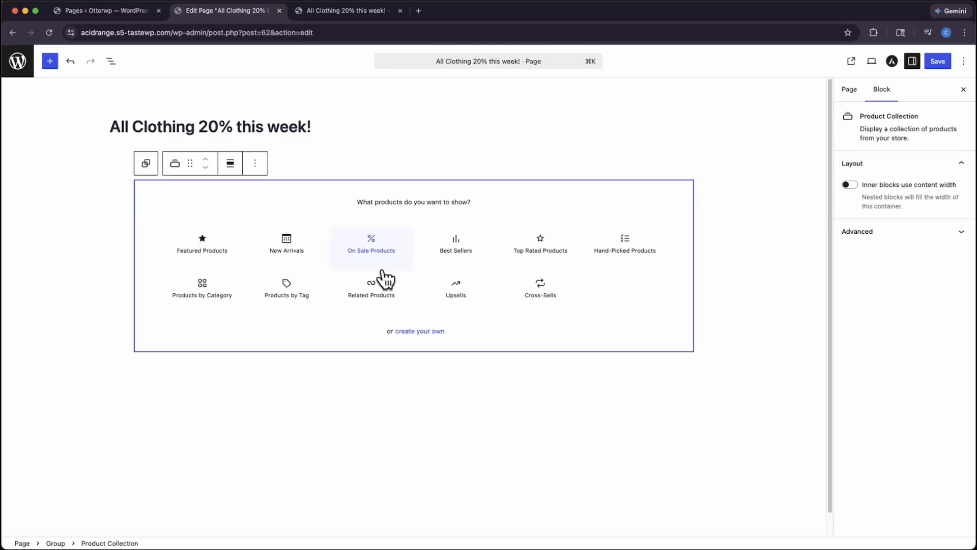
left_click(209, 296)
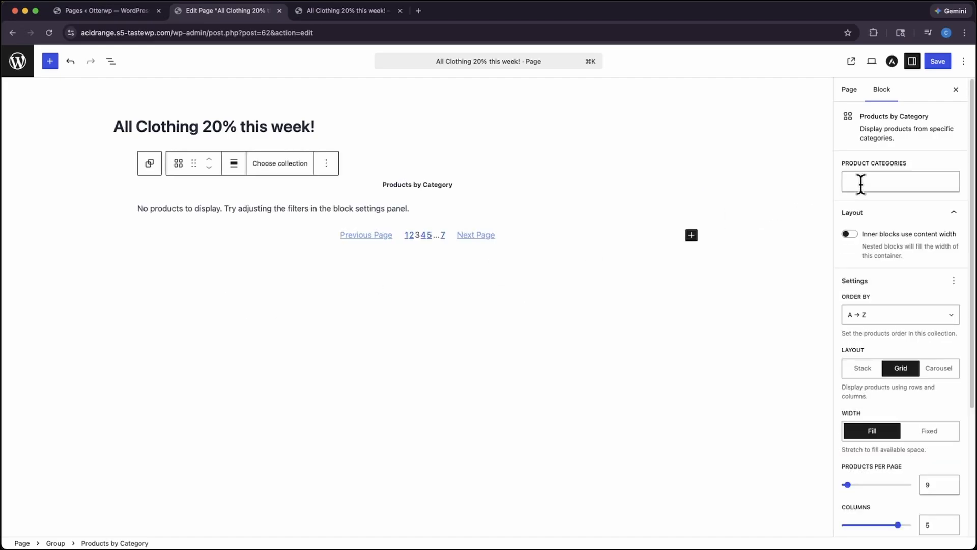
left_click(864, 181)
left_click(914, 198)
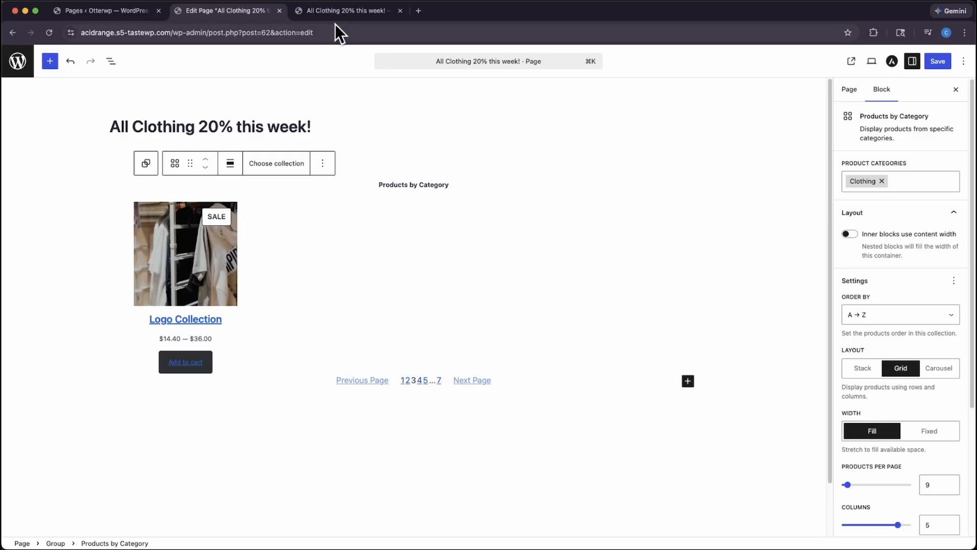
Look up the store's product categories to identify the subcategories under Clothing
left_click(127, 11)
mouse_move(34, 233)
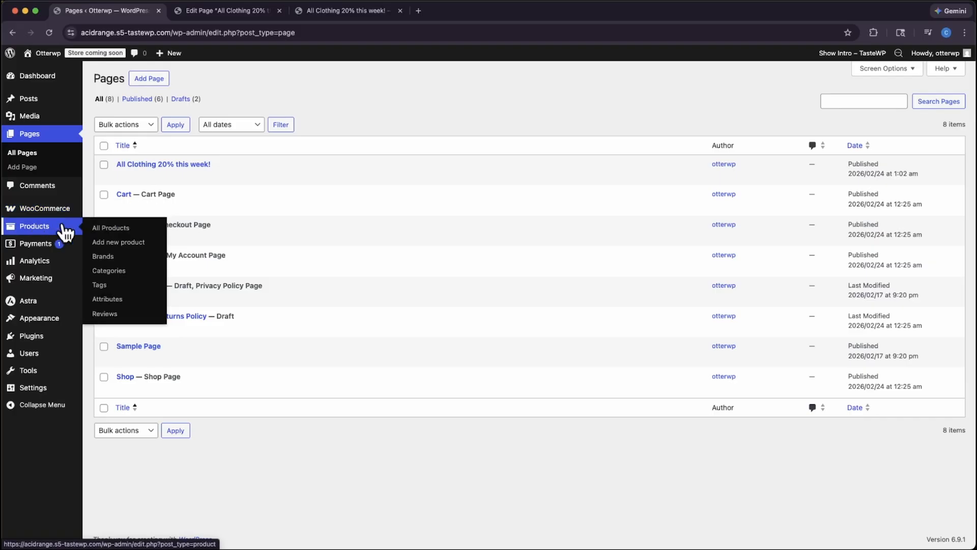
left_click(120, 270)
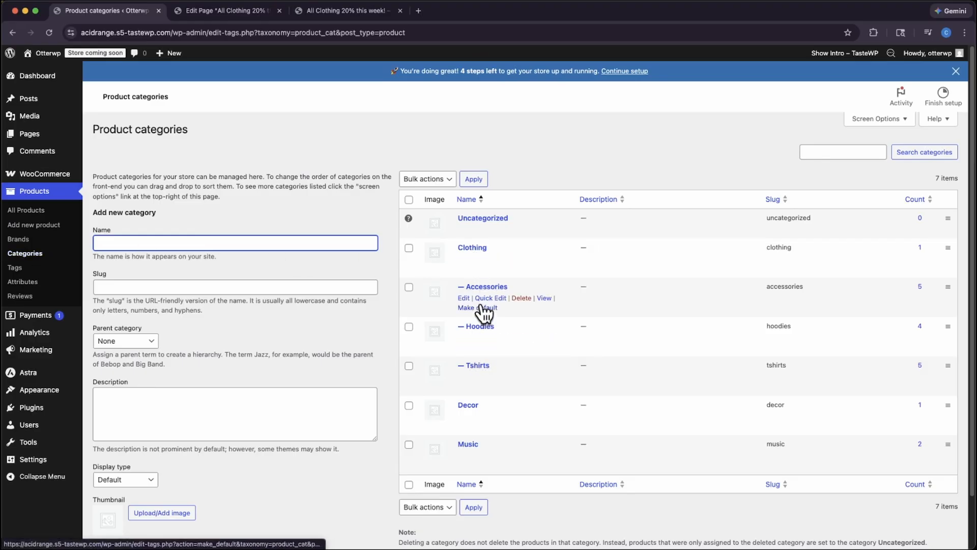
Add the Tshirts, Hoodies and Accessories categories to the page's Products by Category block
left_click(221, 16)
left_click(906, 183)
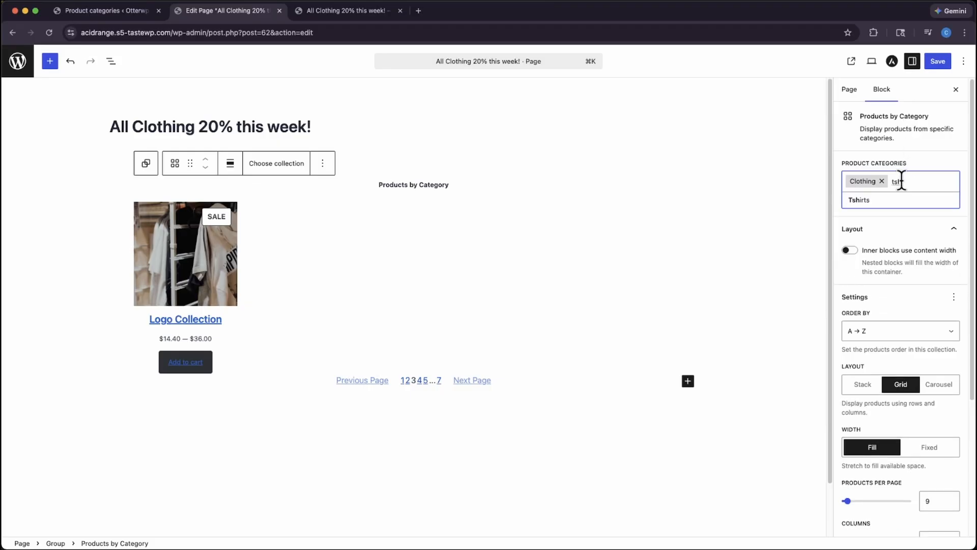
left_click(894, 215)
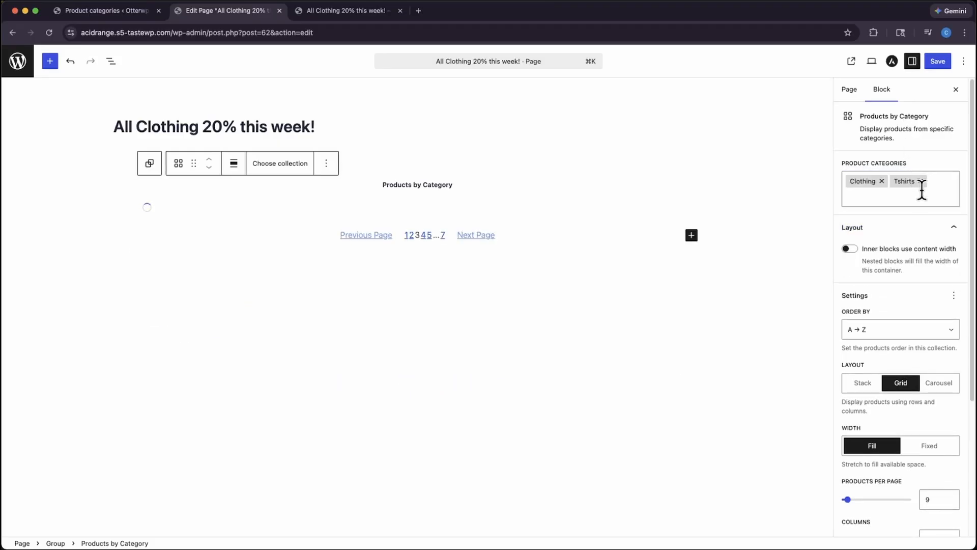
type("hoo")
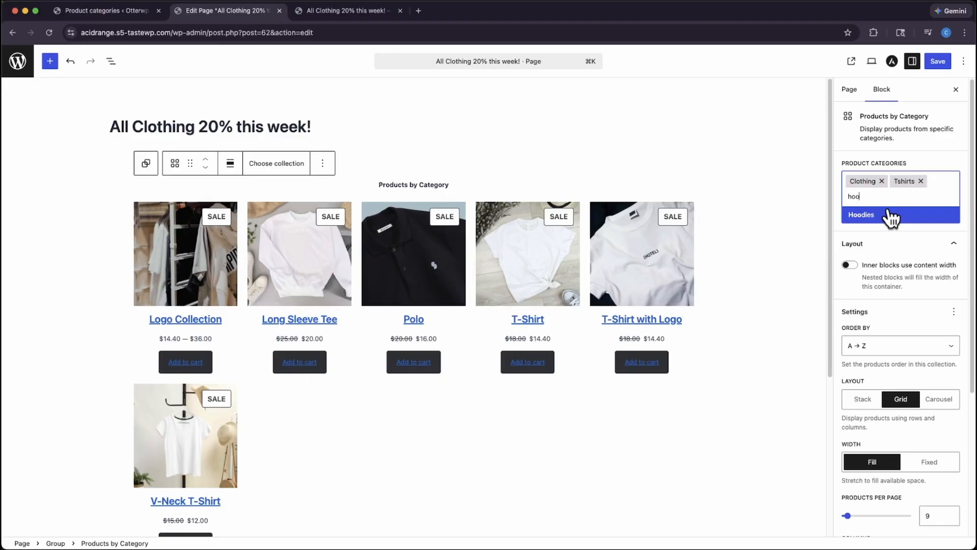
left_click(891, 216)
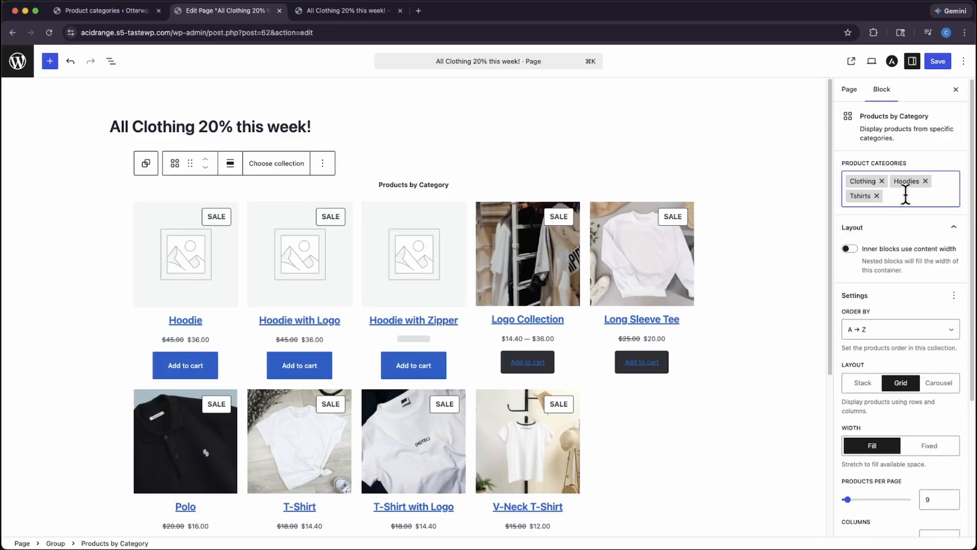
type("ac")
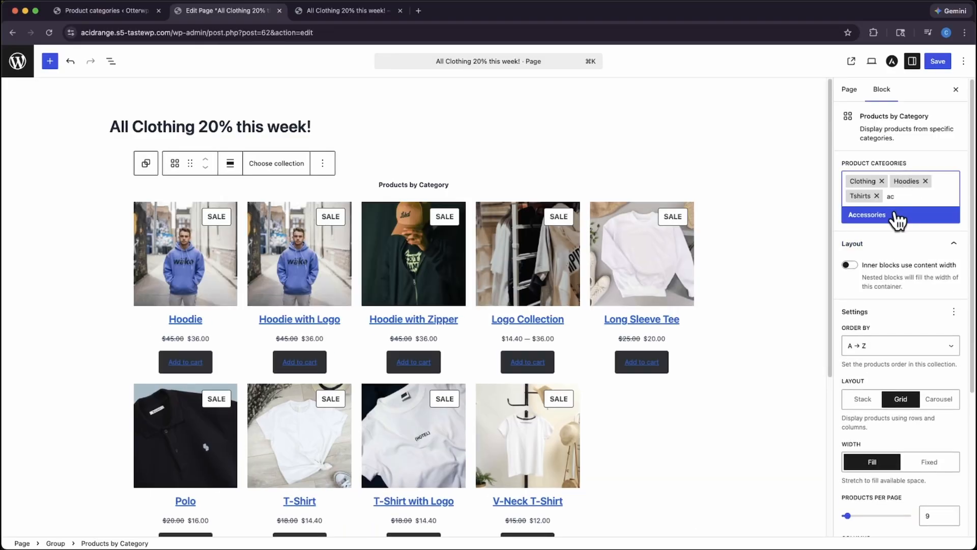
left_click(896, 214)
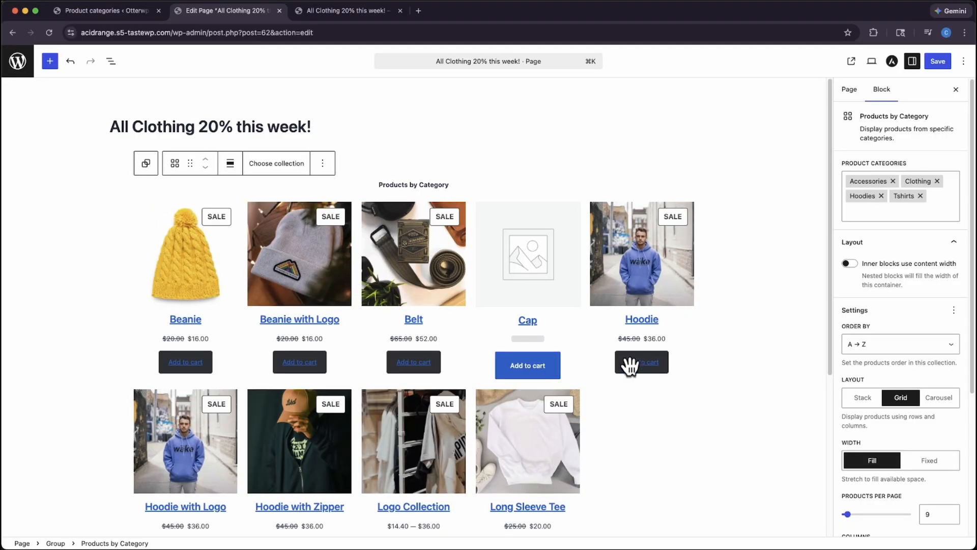
Style the products' Add to Cart buttons with the first blue theme background and white text
left_click(422, 360)
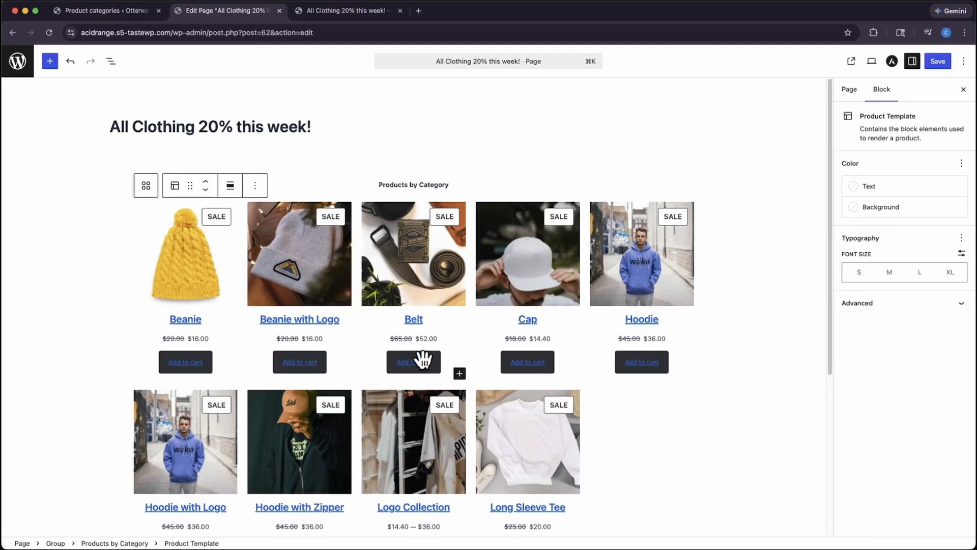
left_click(423, 359)
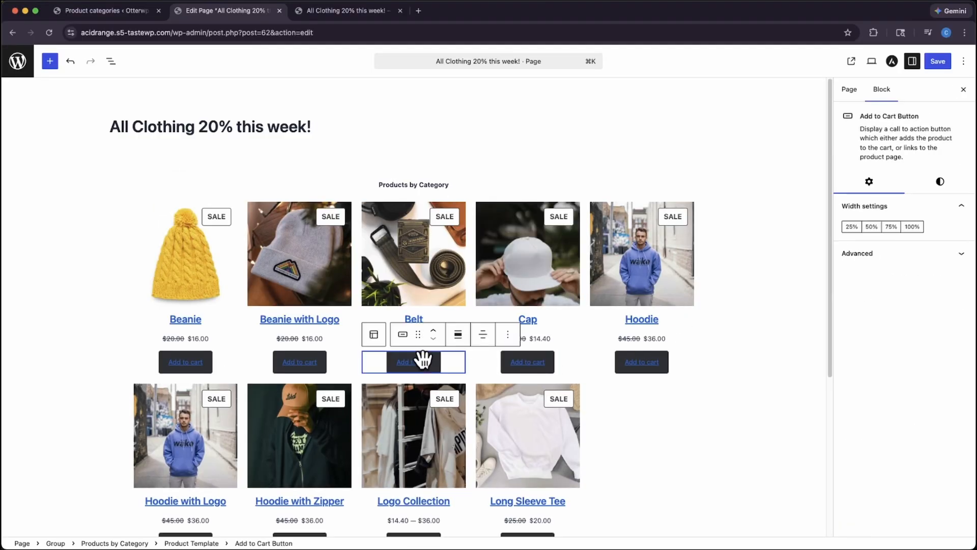
left_click(942, 184)
left_click(883, 306)
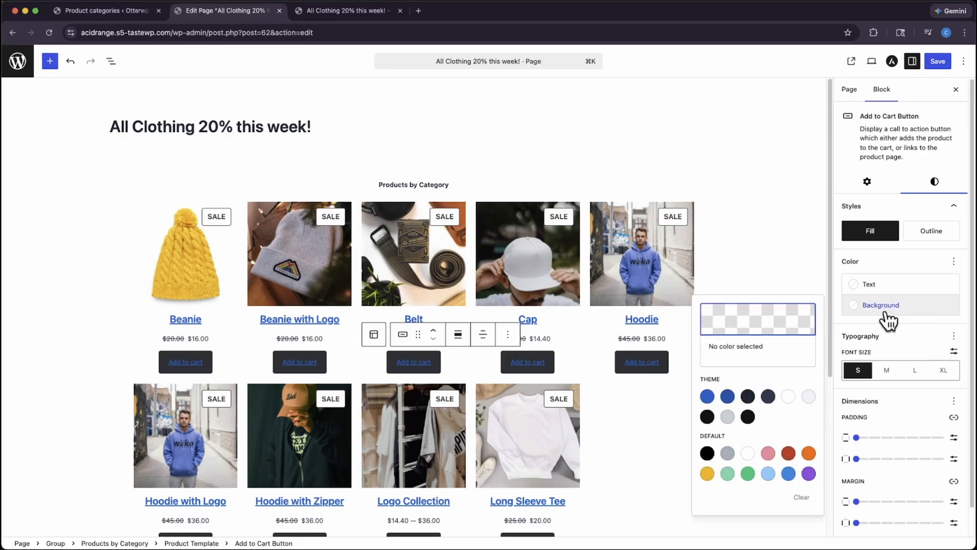
left_click(706, 397)
left_click(879, 286)
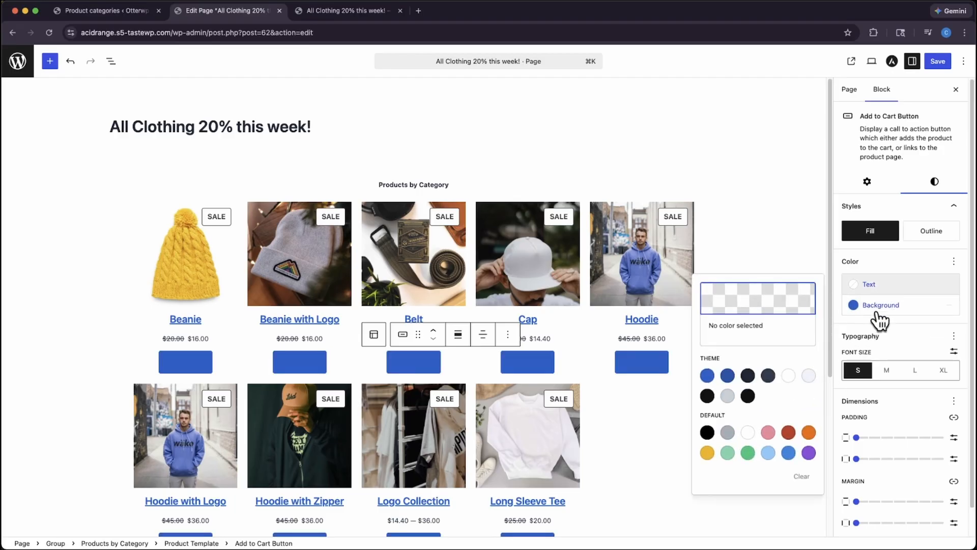
left_click(788, 376)
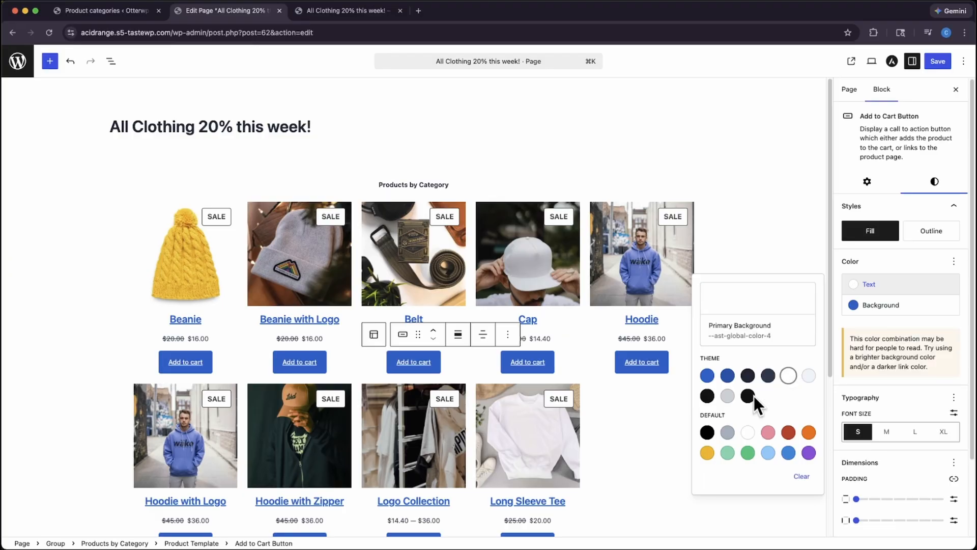
Try the Stack and Carousel layouts on the Products by Category block, returning it to Grid
left_click(633, 429)
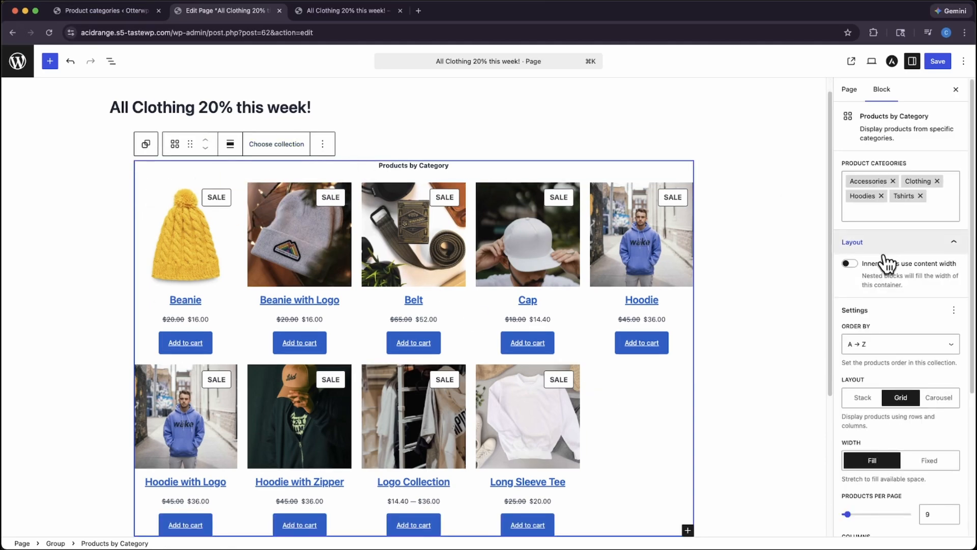
left_click(855, 402)
left_click(906, 402)
left_click(936, 402)
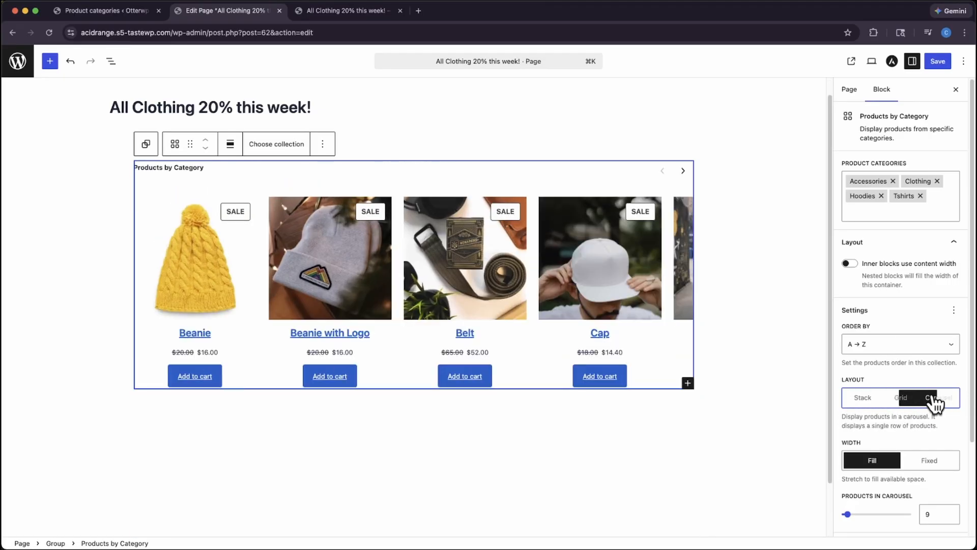
left_click(901, 402)
Set the product grid to show 16 products per page and review the listed products
scroll(886, 402, "down", 2)
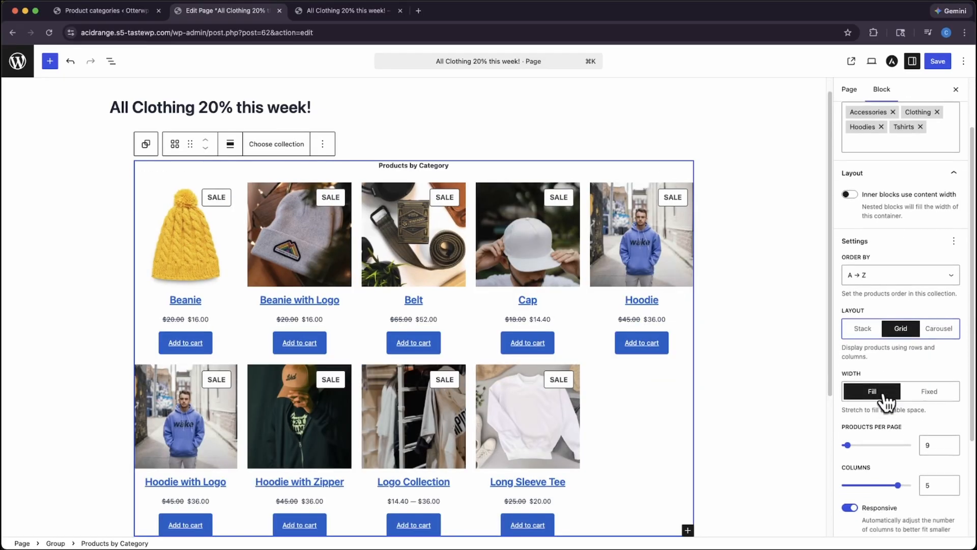
scroll(885, 402, "down", 3)
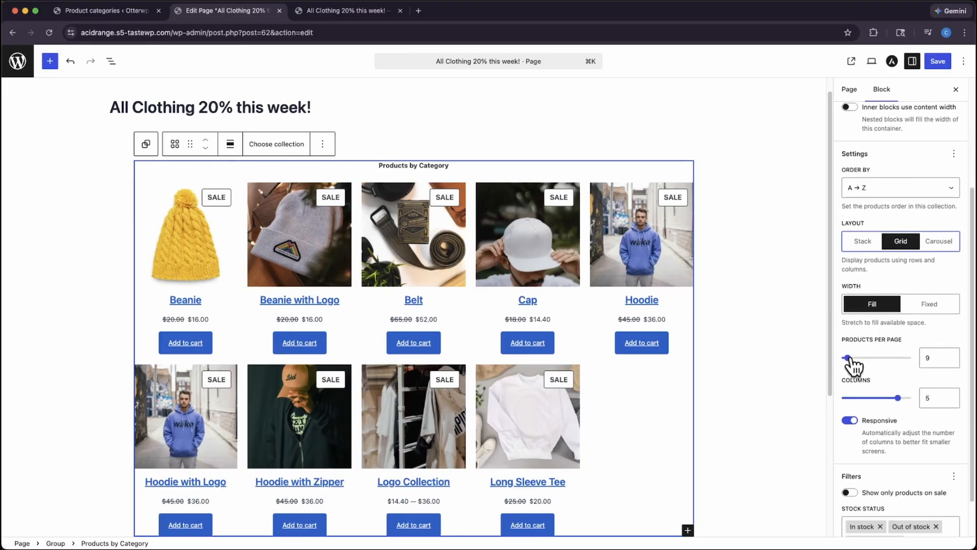
left_click_drag(848, 358, 854, 359)
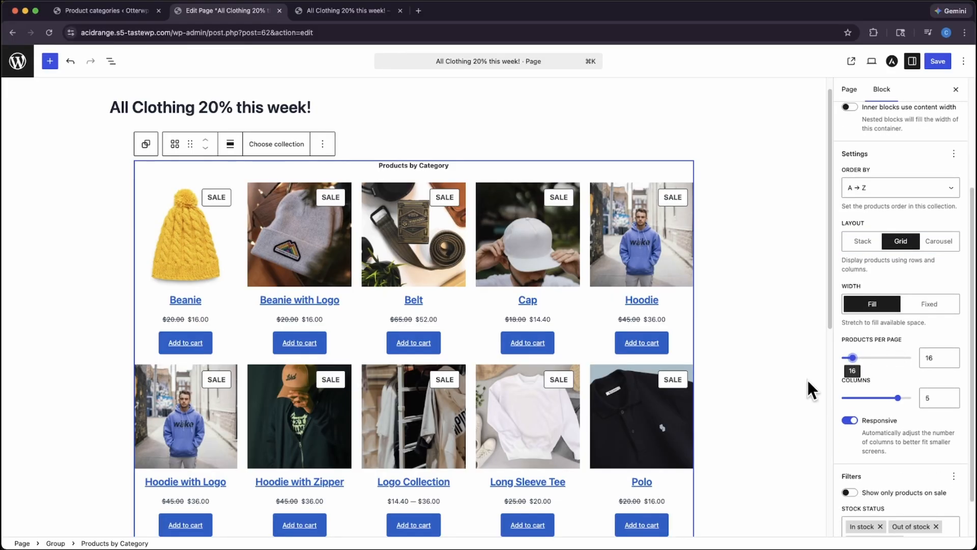
scroll(574, 426, "down", 2)
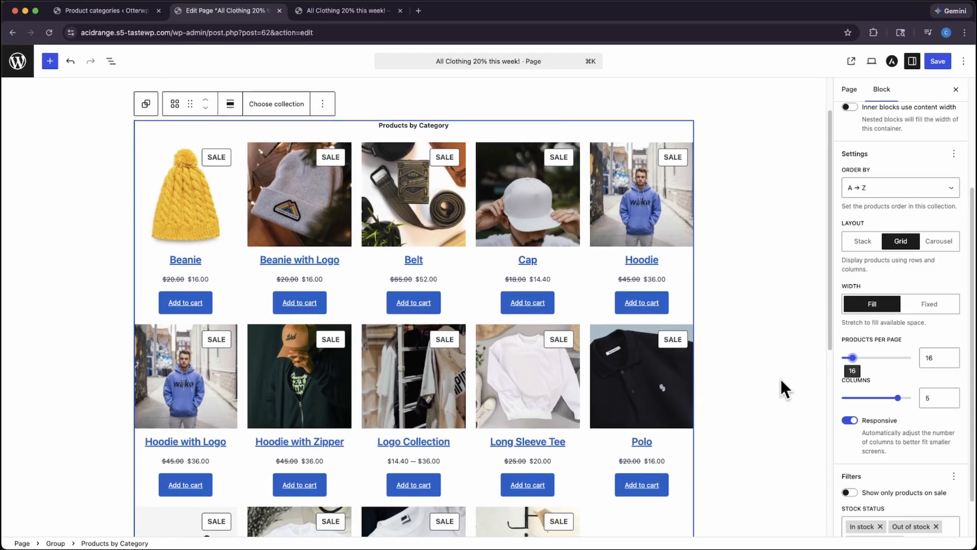
Check the collection's filter options and set the product grid to 4 columns
scroll(890, 361, "down", 2)
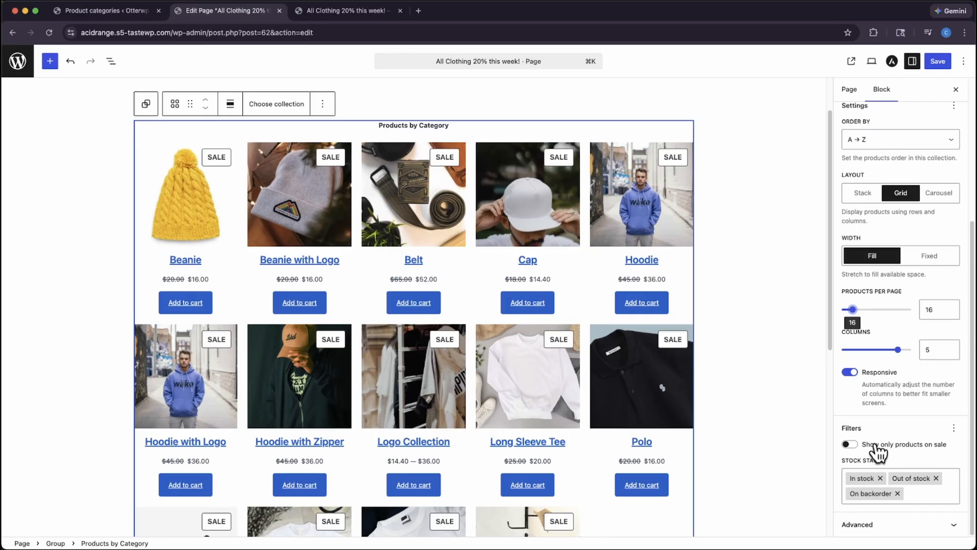
scroll(876, 450, "up", 5)
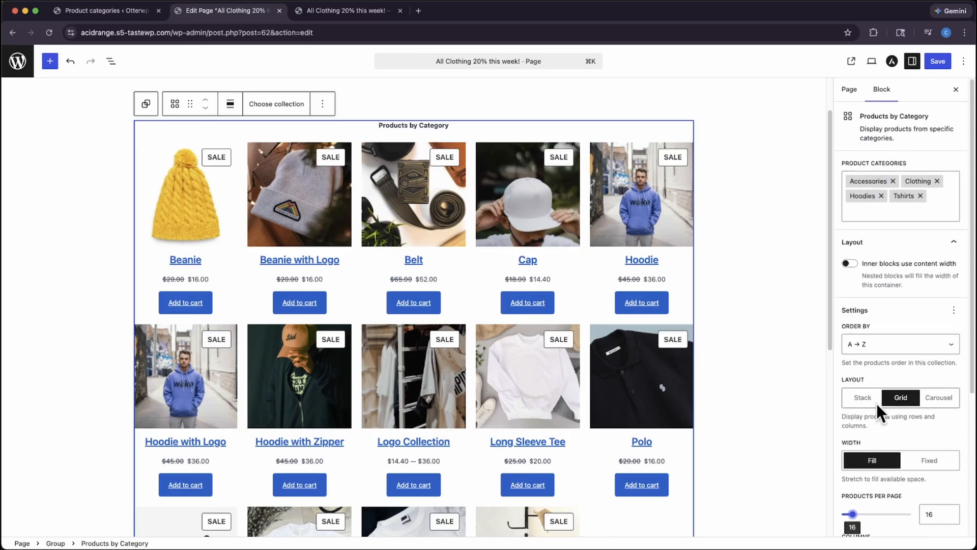
scroll(901, 397, "down", 3)
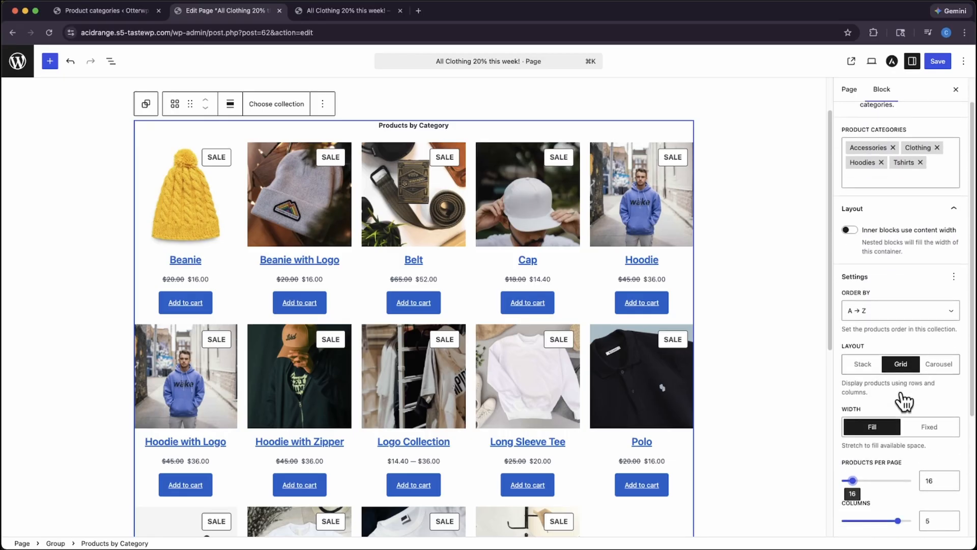
scroll(902, 392, "down", 1)
left_click(897, 427)
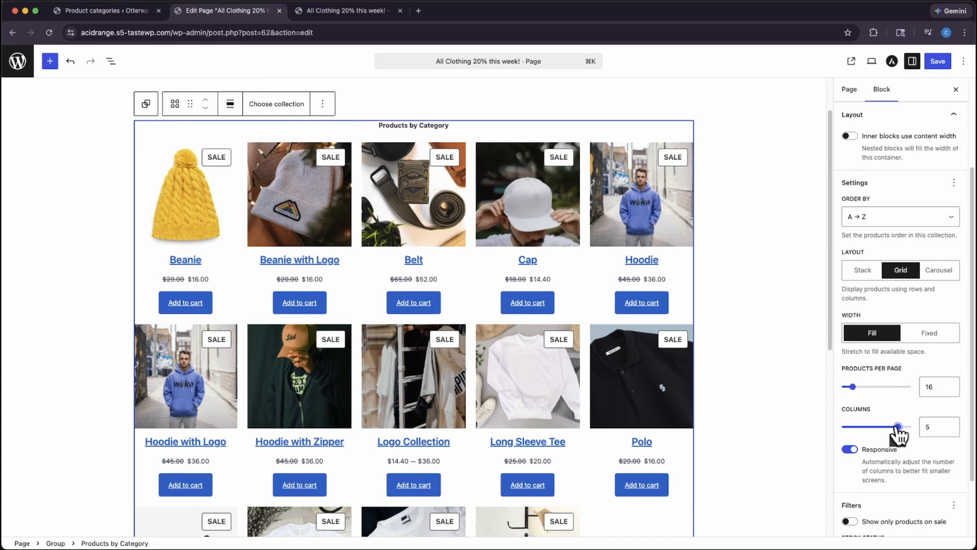
left_click_drag(894, 428, 888, 428)
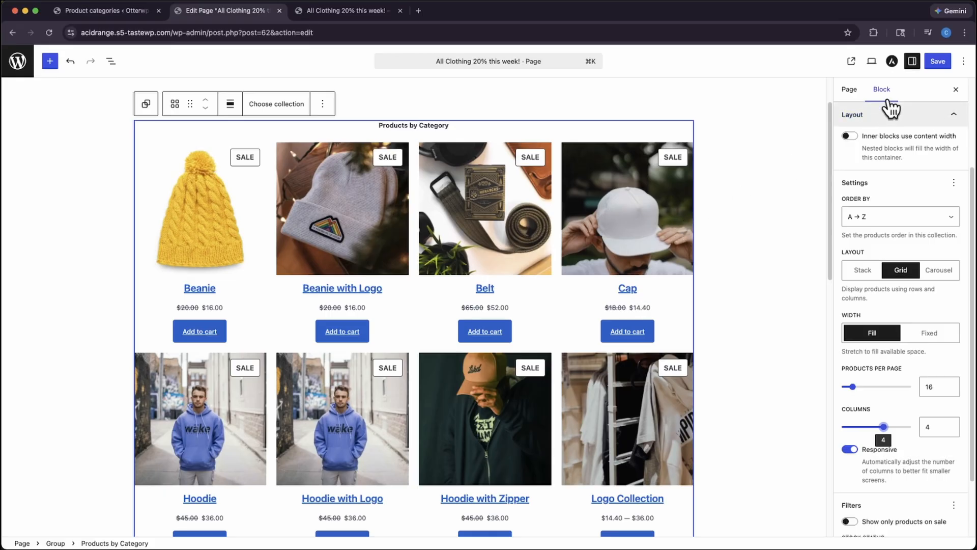
Save the page and review its product grid on the live site
left_click(938, 61)
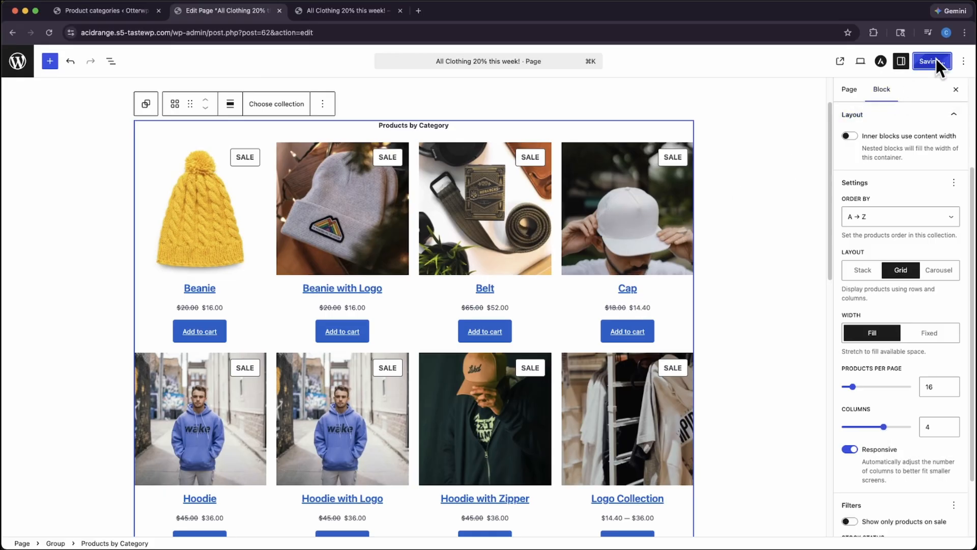
left_click(840, 61)
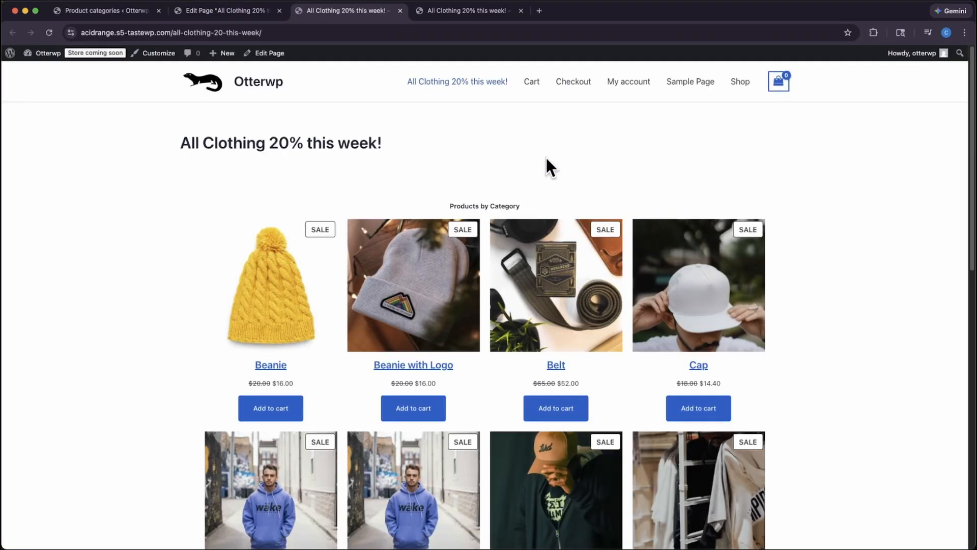
scroll(660, 381, "down", 5)
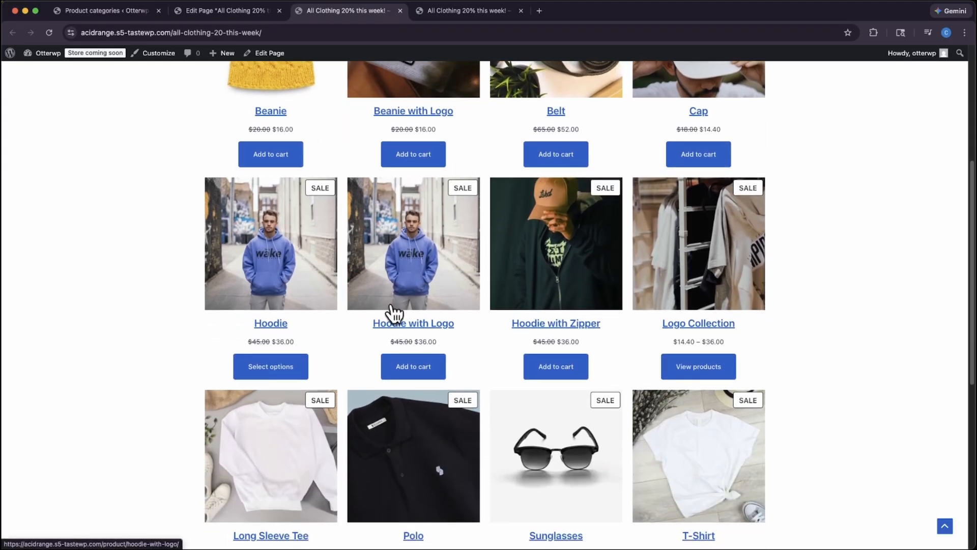
scroll(487, 368, "up", 5)
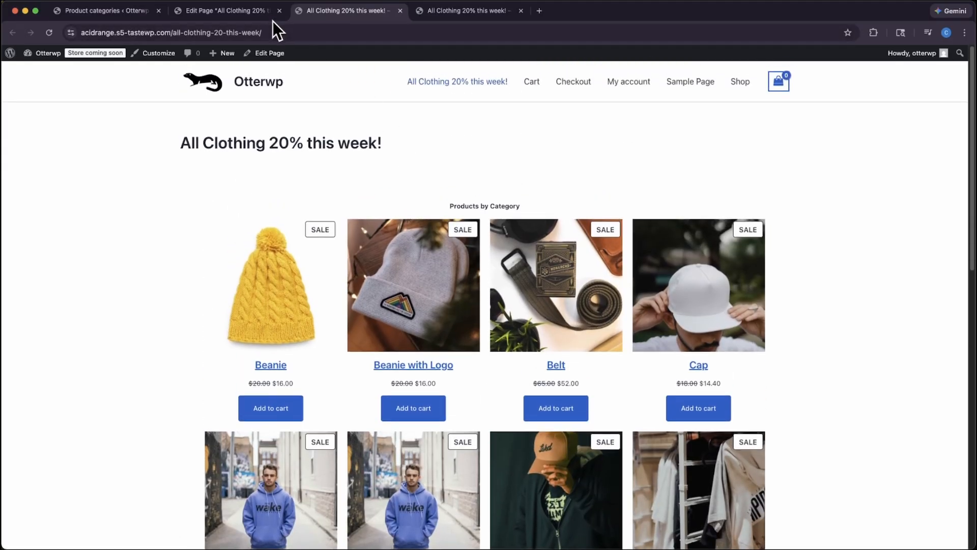
Return to the page editor and change the Products by Category layout to Carousel
left_click(256, 14)
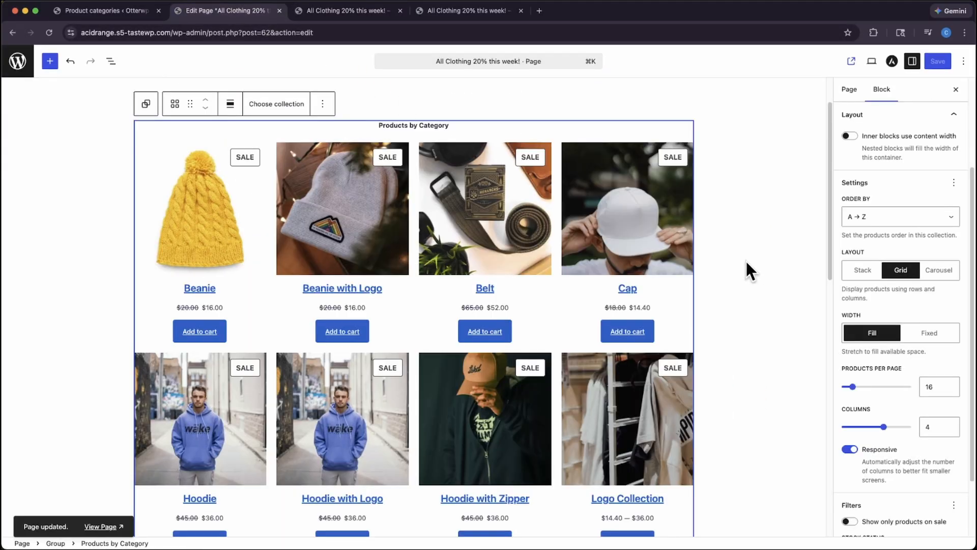
left_click(940, 271)
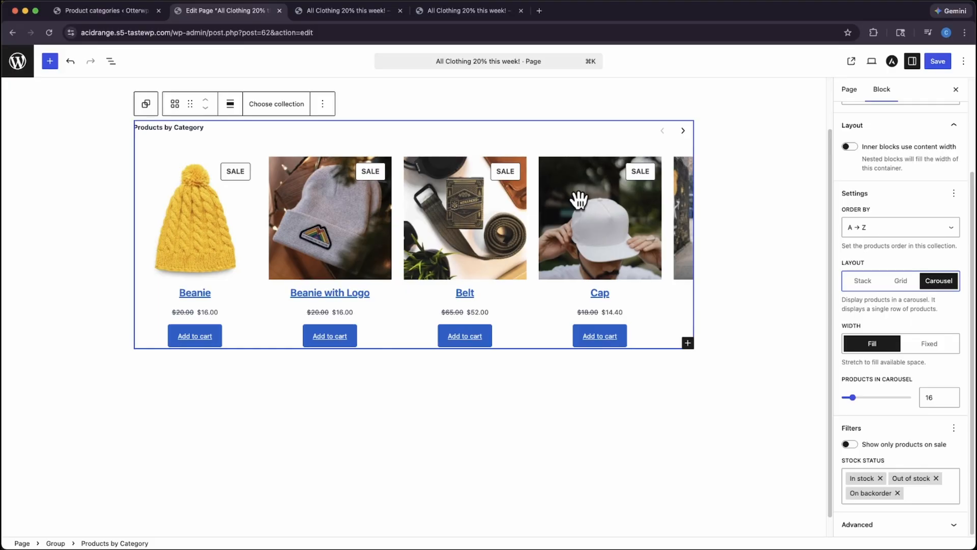
Change the product block's collection from Products by Category to On Sale Products
left_click(287, 105)
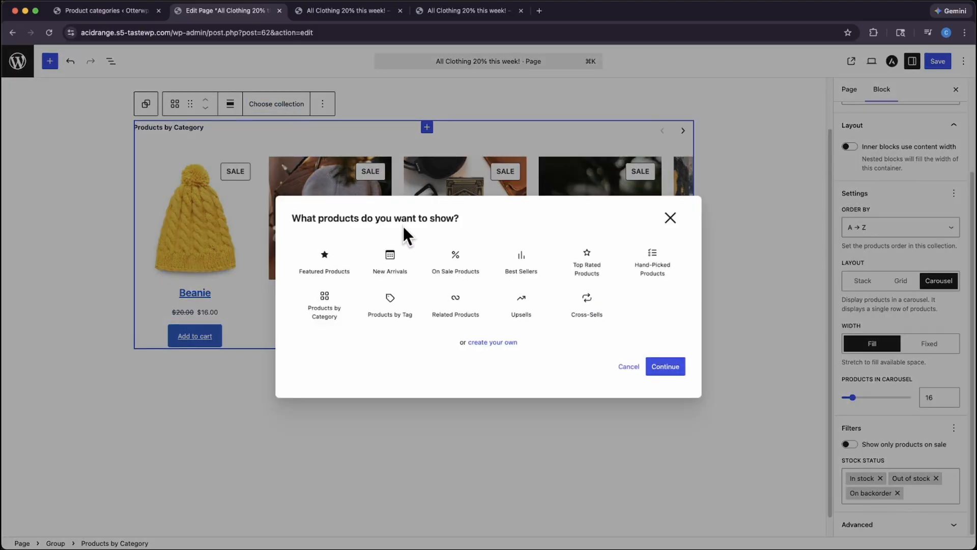
left_click(672, 367)
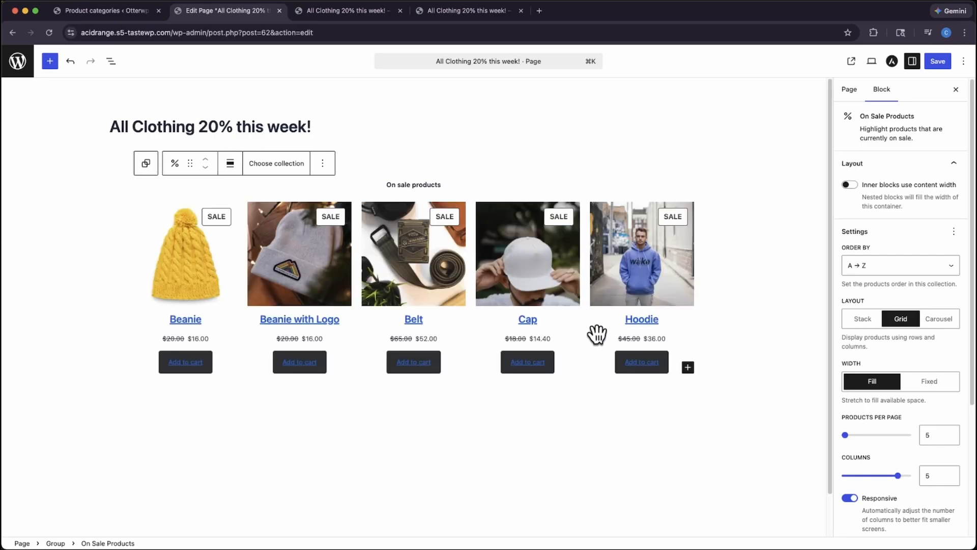
Style the Add to Cart buttons in the On Sale Products grid with the theme's blue background and white Primary Background text
left_click(636, 360)
left_click(648, 361)
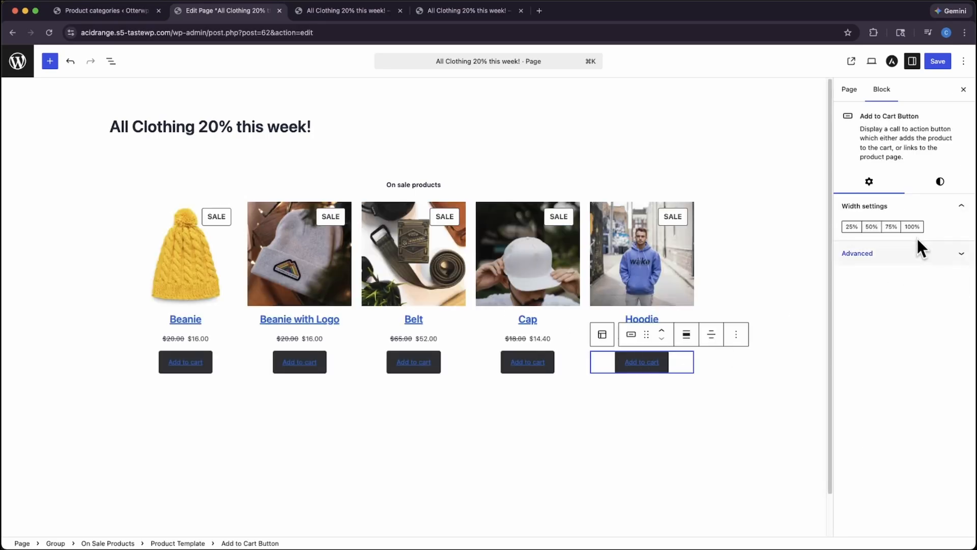
left_click(937, 183)
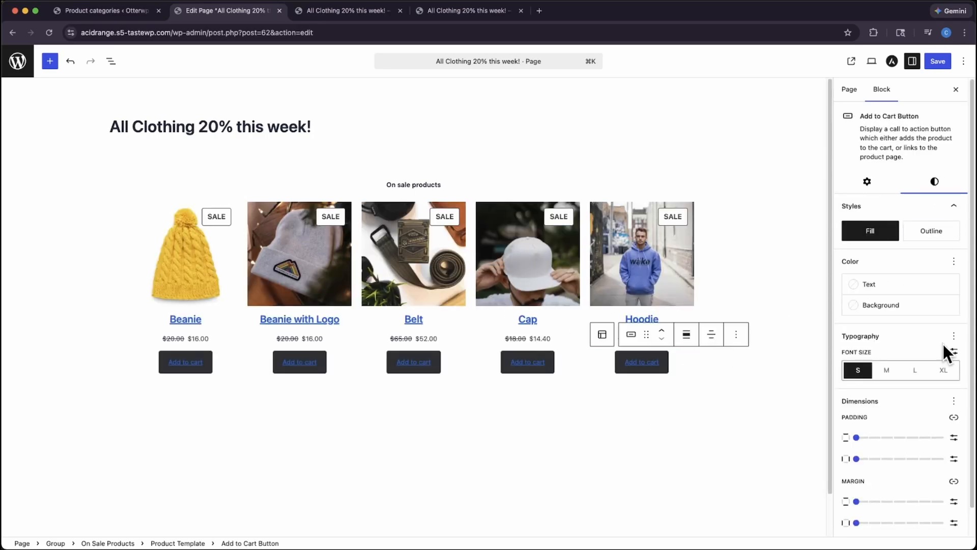
left_click(884, 308)
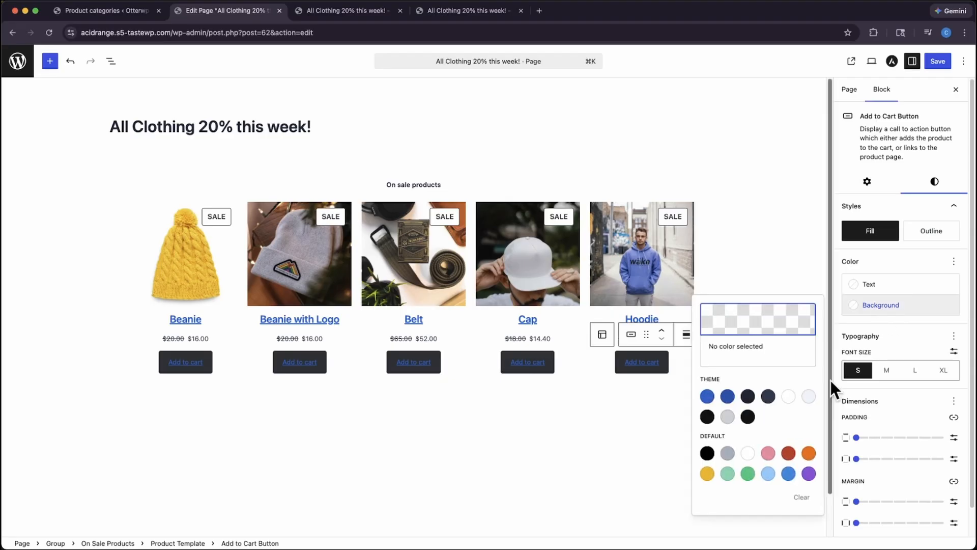
left_click(707, 397)
left_click(888, 287)
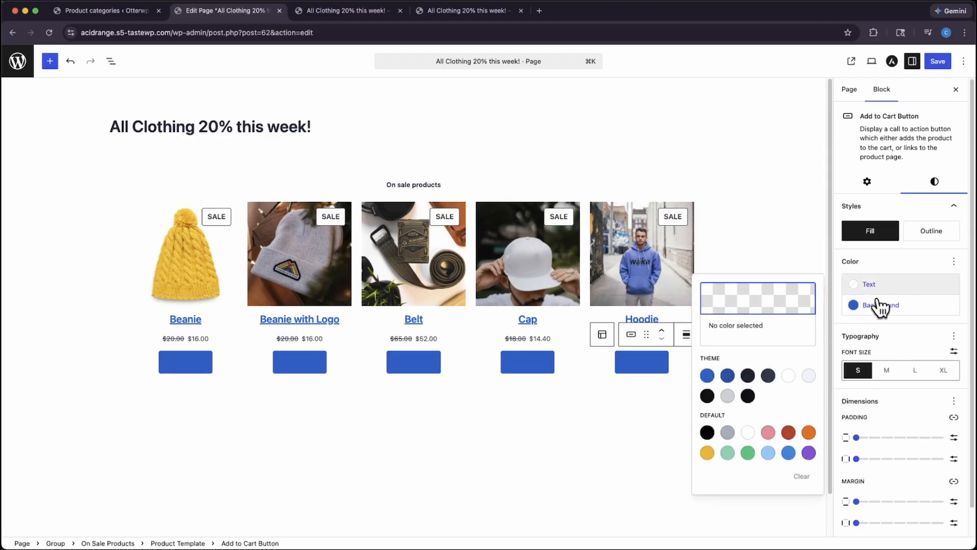
left_click(788, 376)
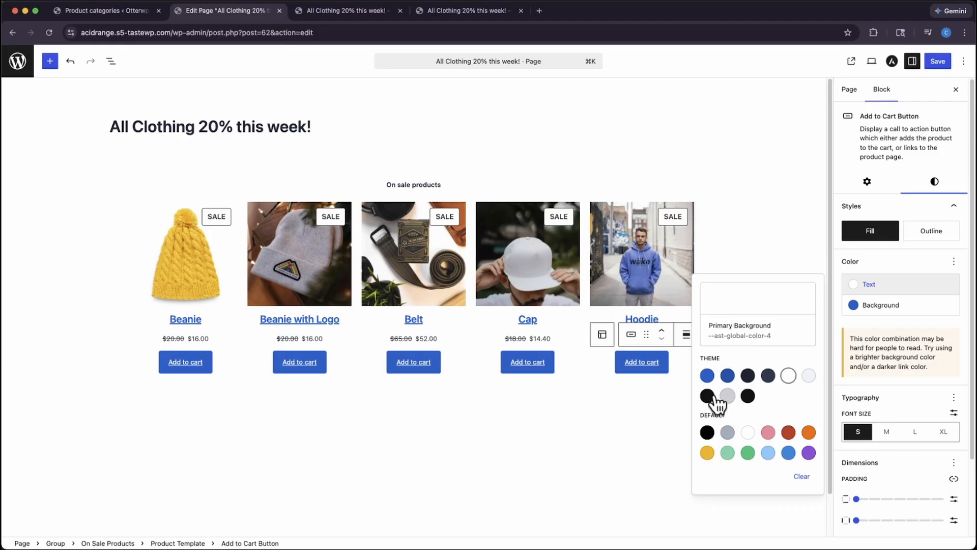